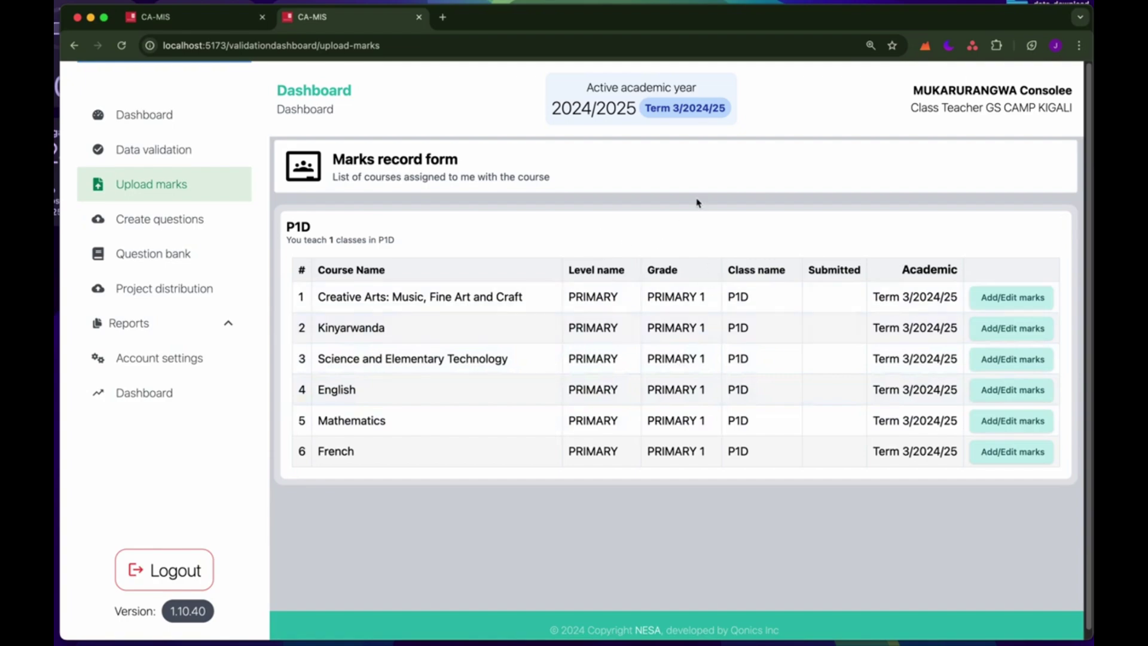
- Open the Change academic year dialog from the Term 3/2024/25 badge under Active academic year
click(671, 111)
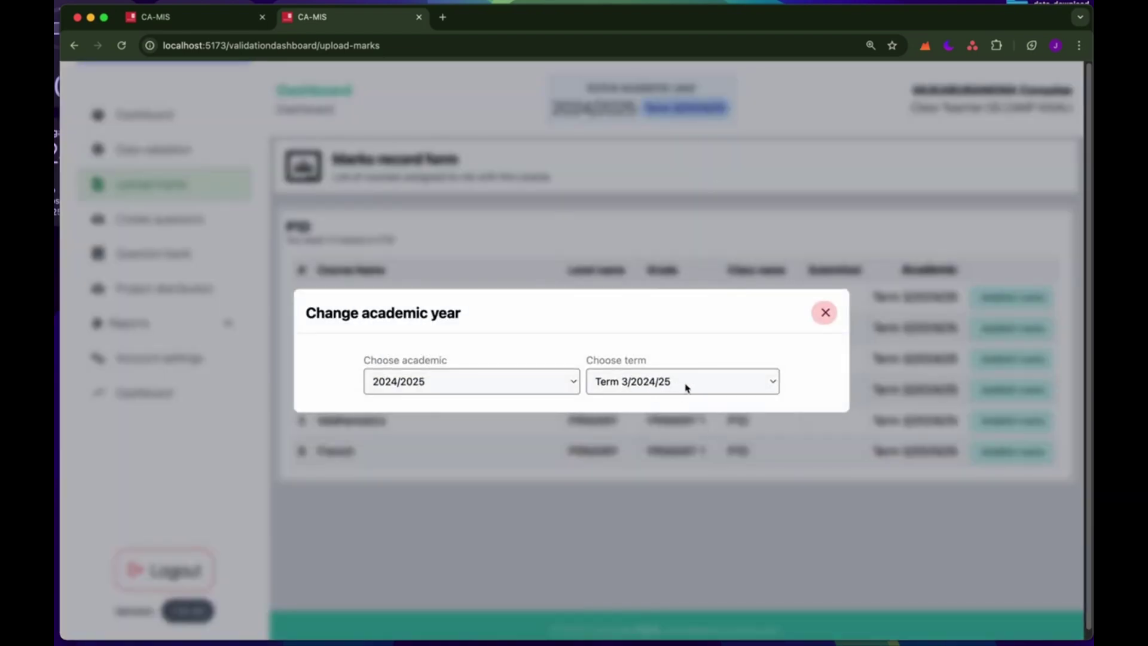
- Confirm Term 3/2024/25 as the term for 2024/2025 and close the academic year dialog
click(772, 383)
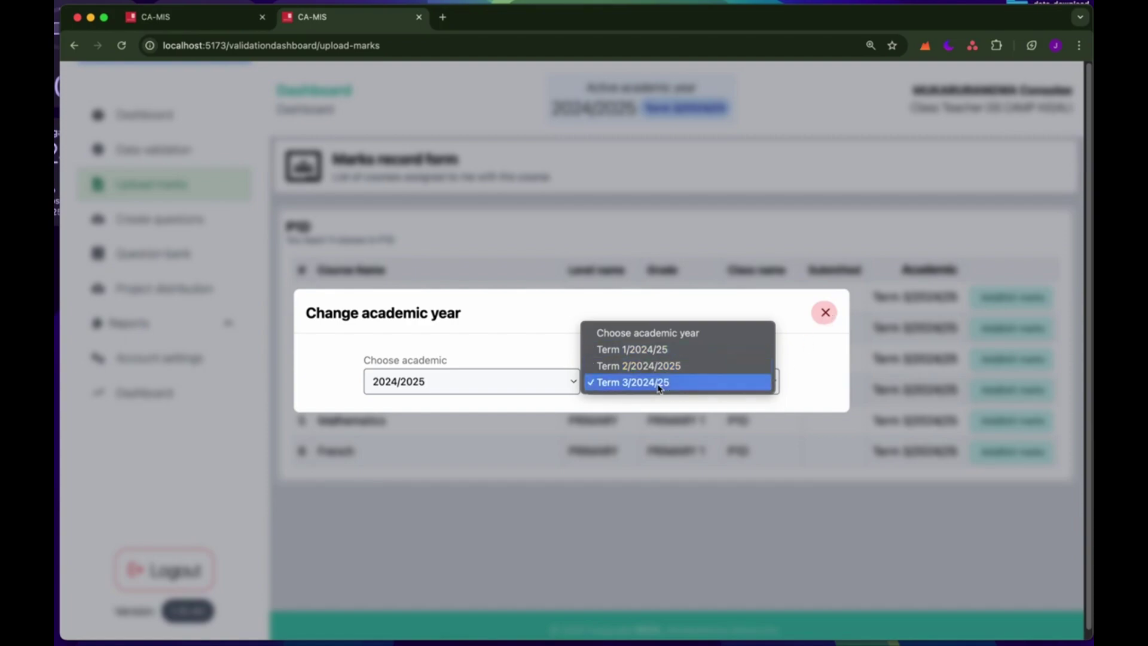
click(704, 412)
click(824, 313)
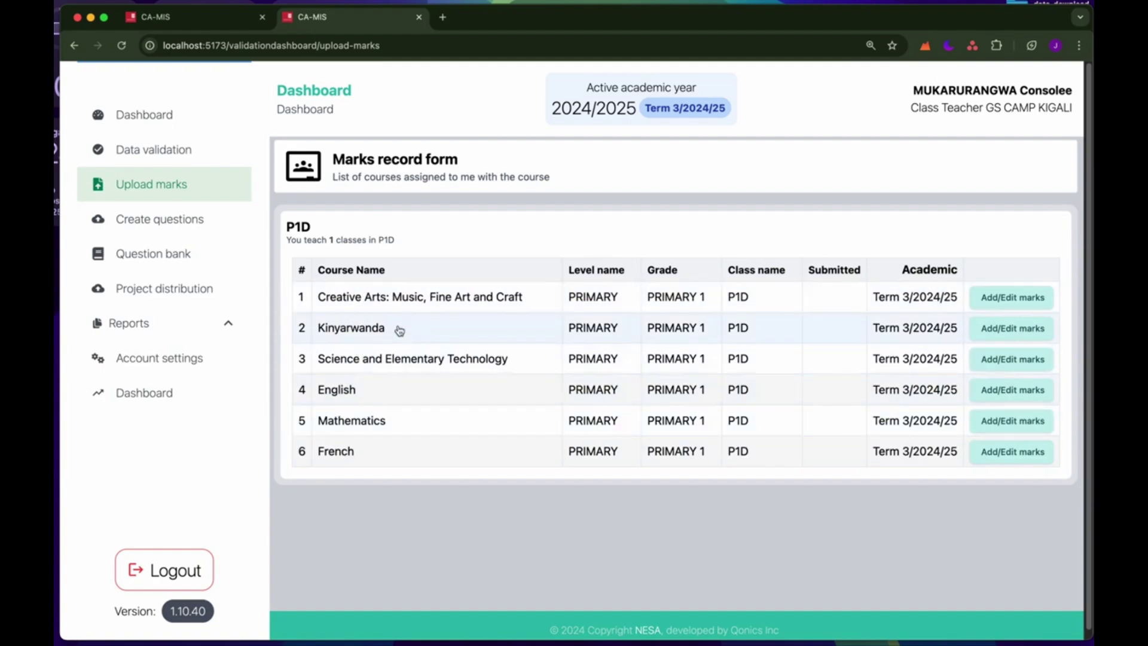
click(133, 154)
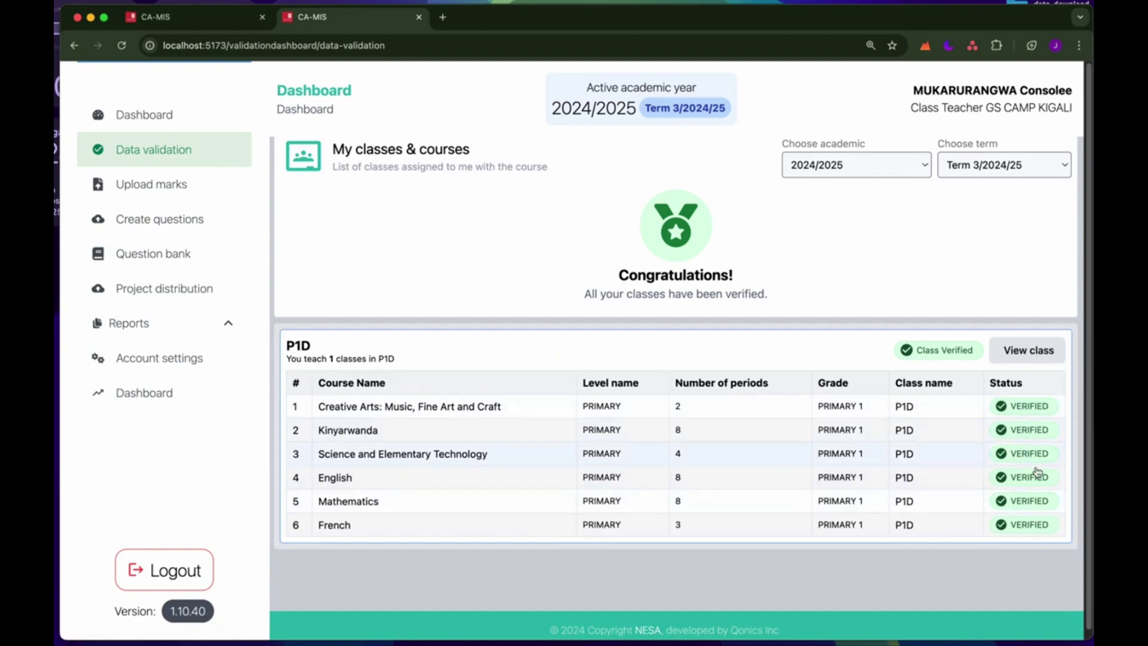
click(198, 186)
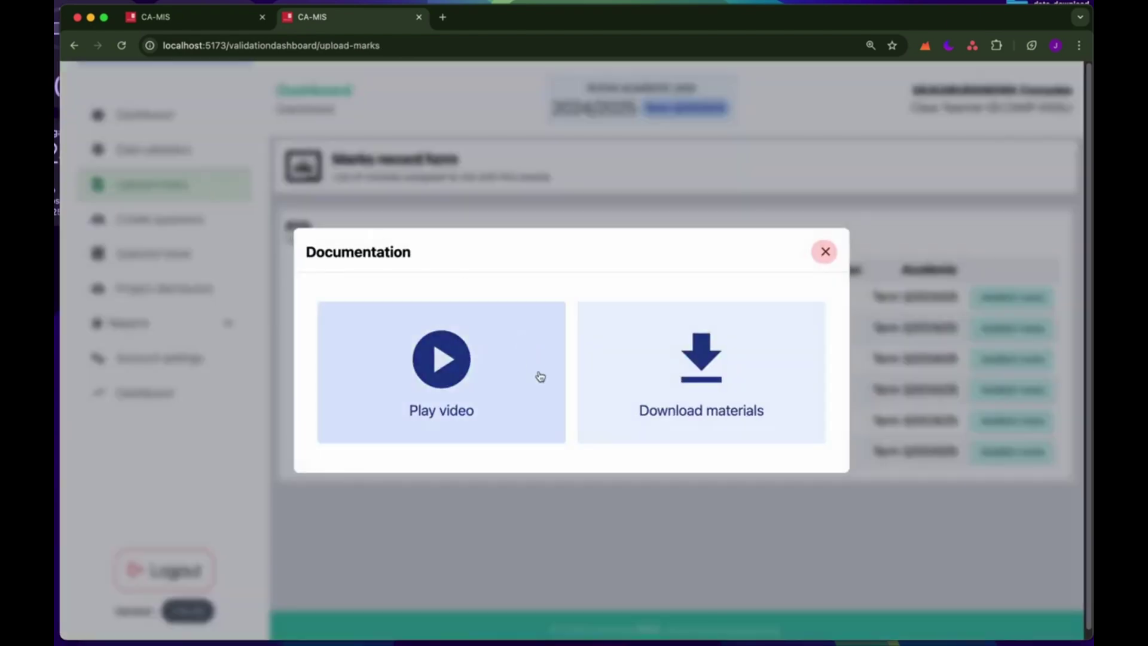
click(820, 248)
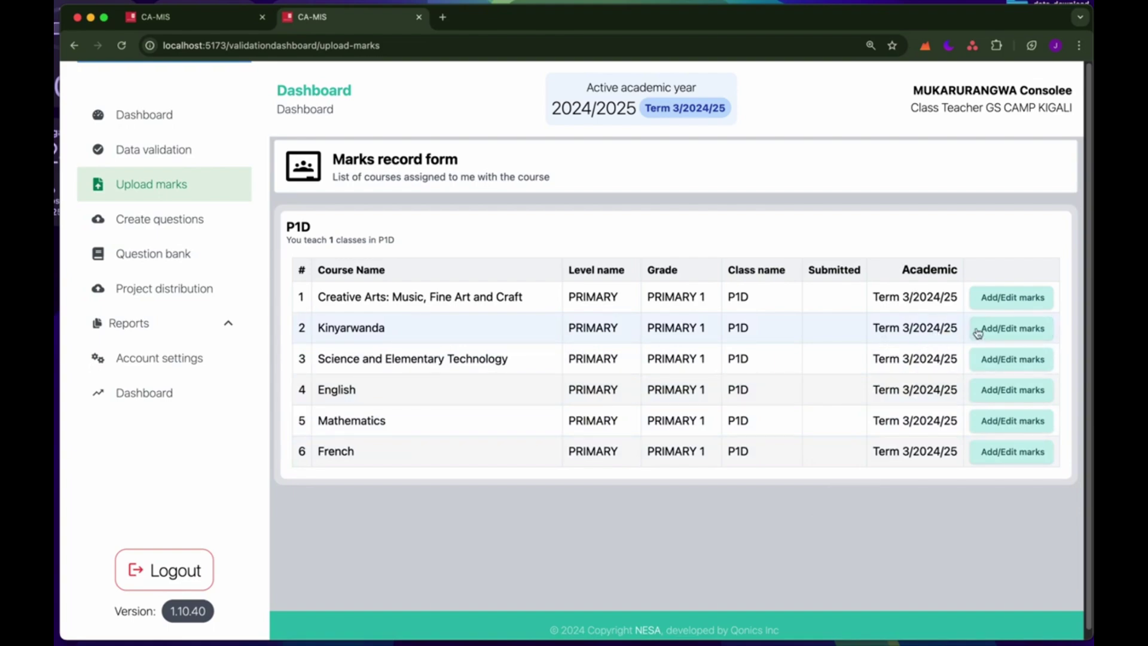
- Add an End of Unit assessment to Kinyarwanda and open its P1D marks sheet, out of 80
click(1013, 329)
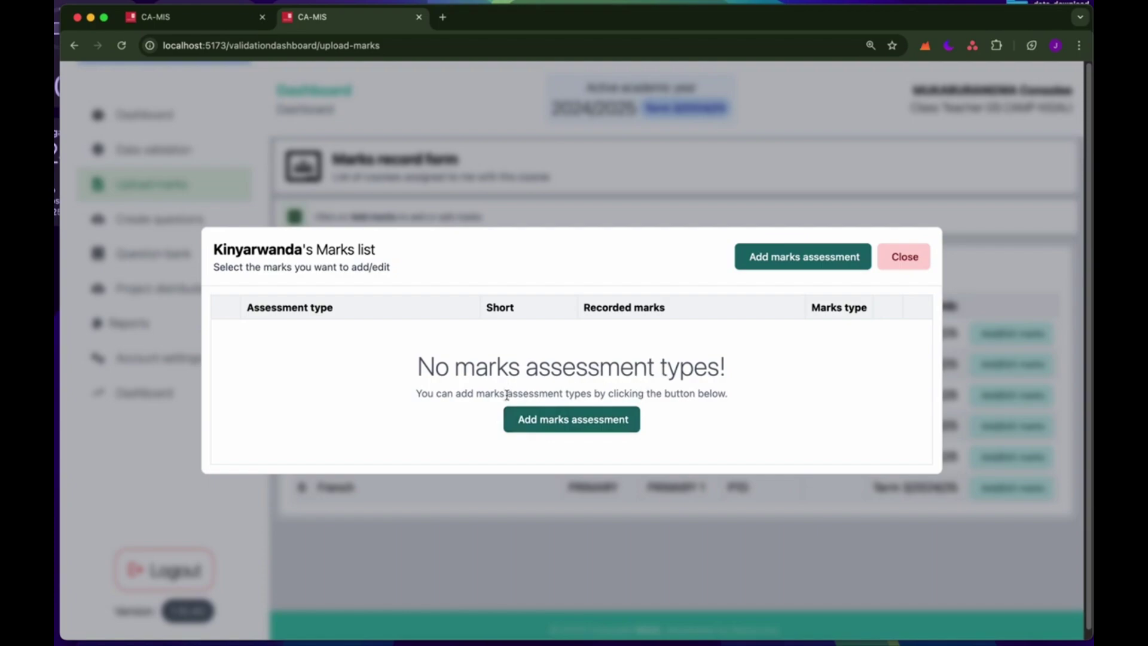
click(586, 423)
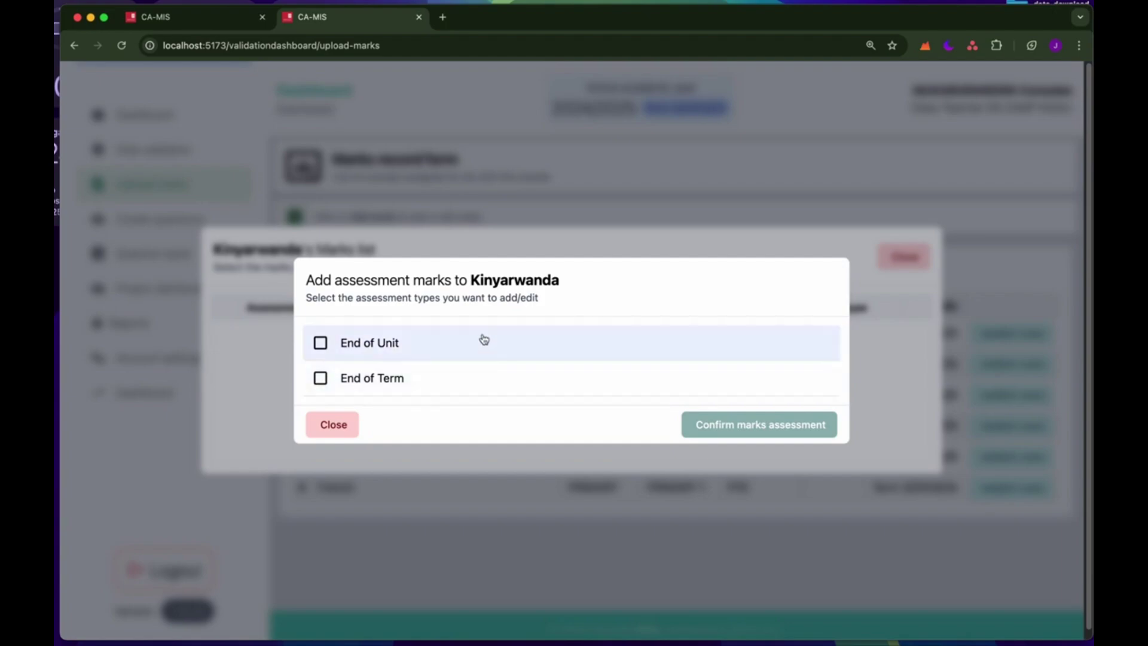
click(404, 353)
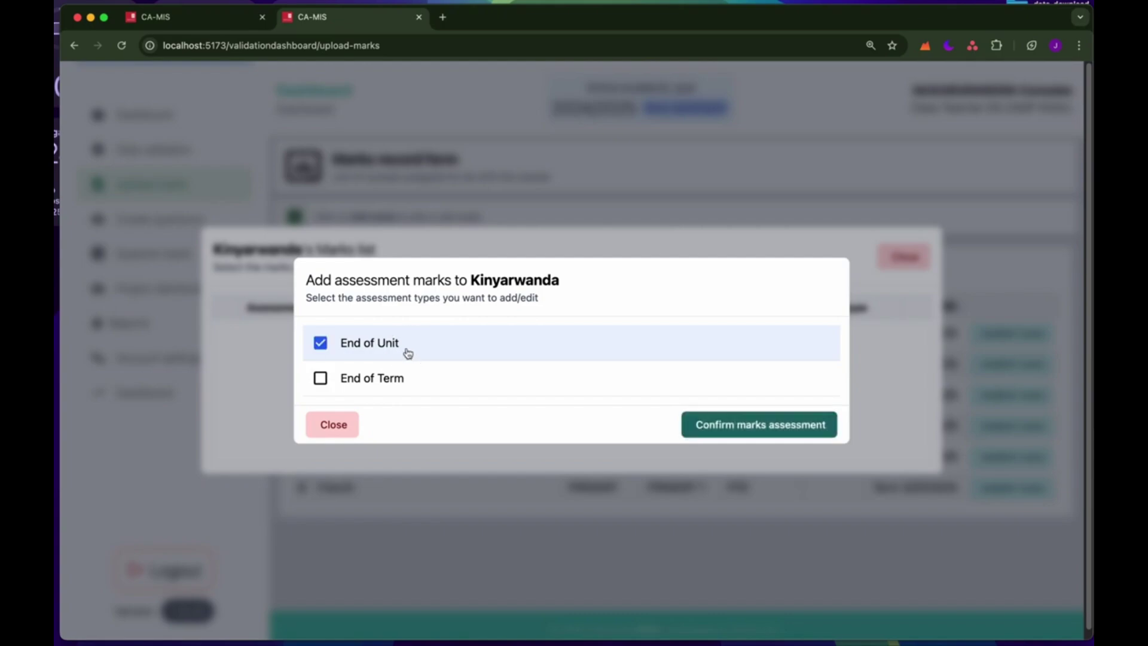
click(784, 426)
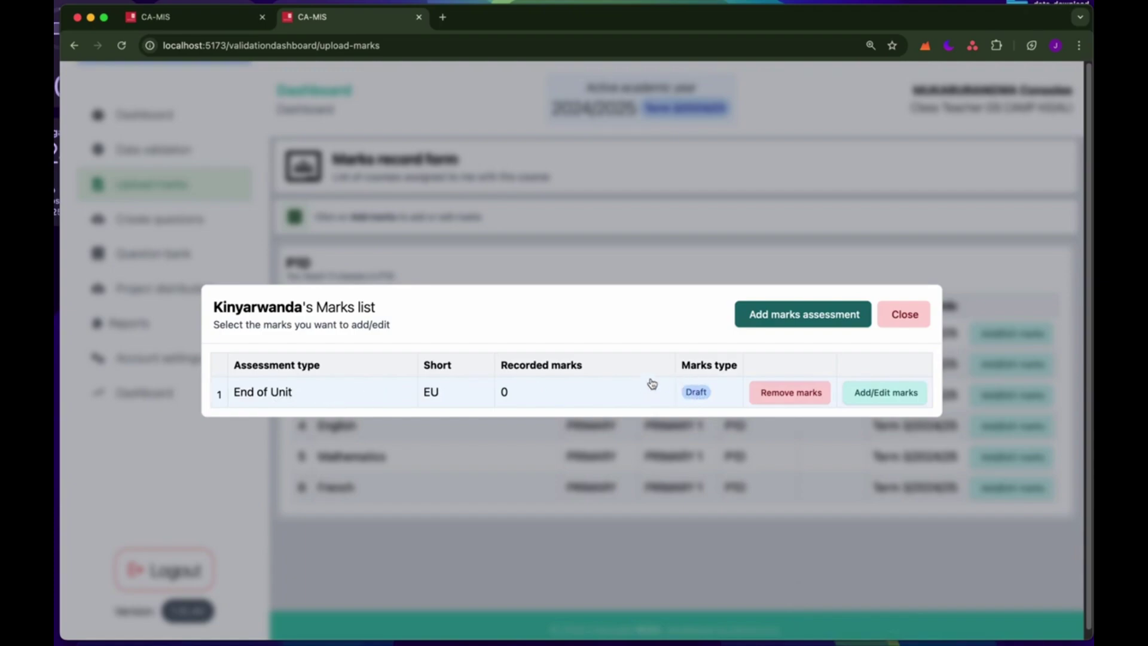
click(895, 393)
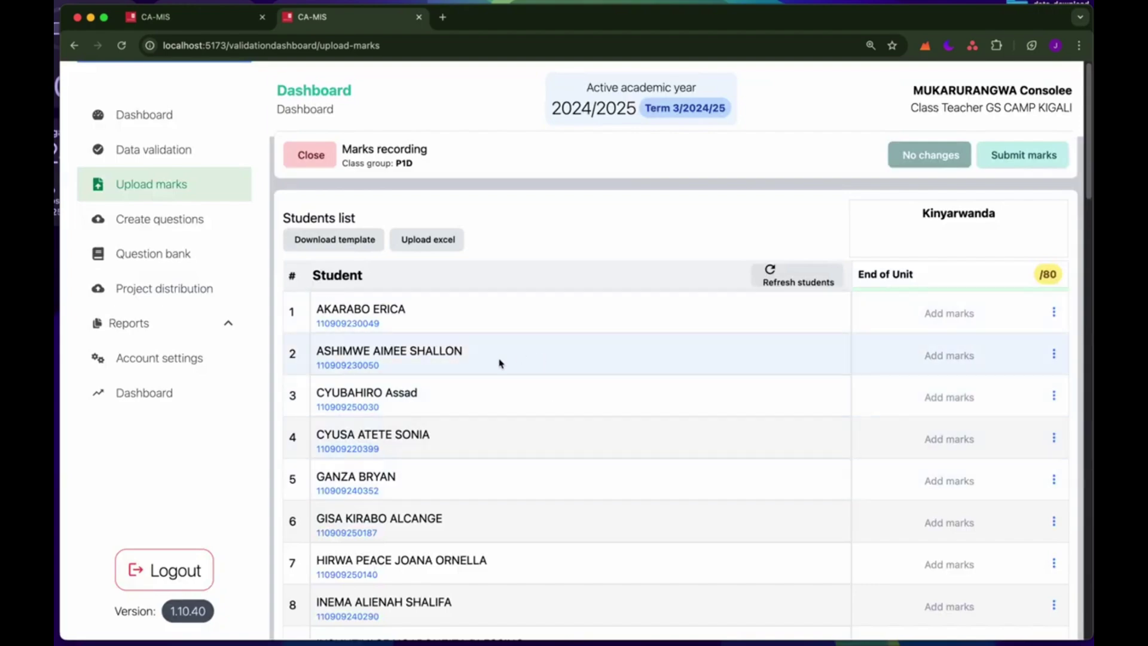
scroll(481, 392, down, 1)
scroll(481, 391, down, 7)
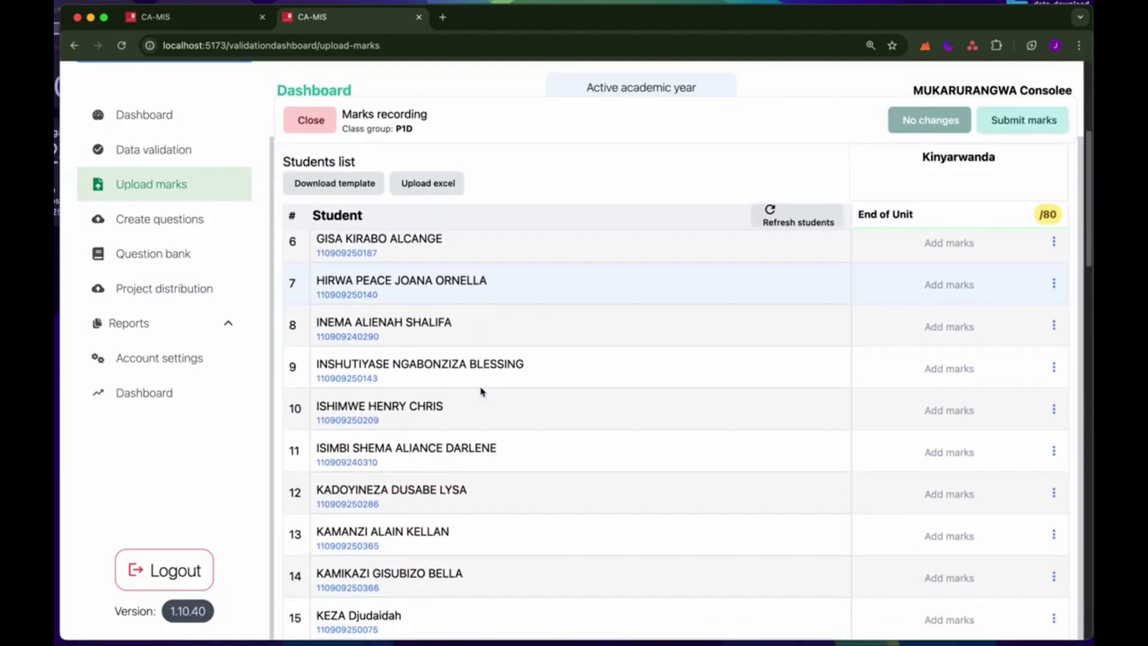
scroll(481, 391, down, 14)
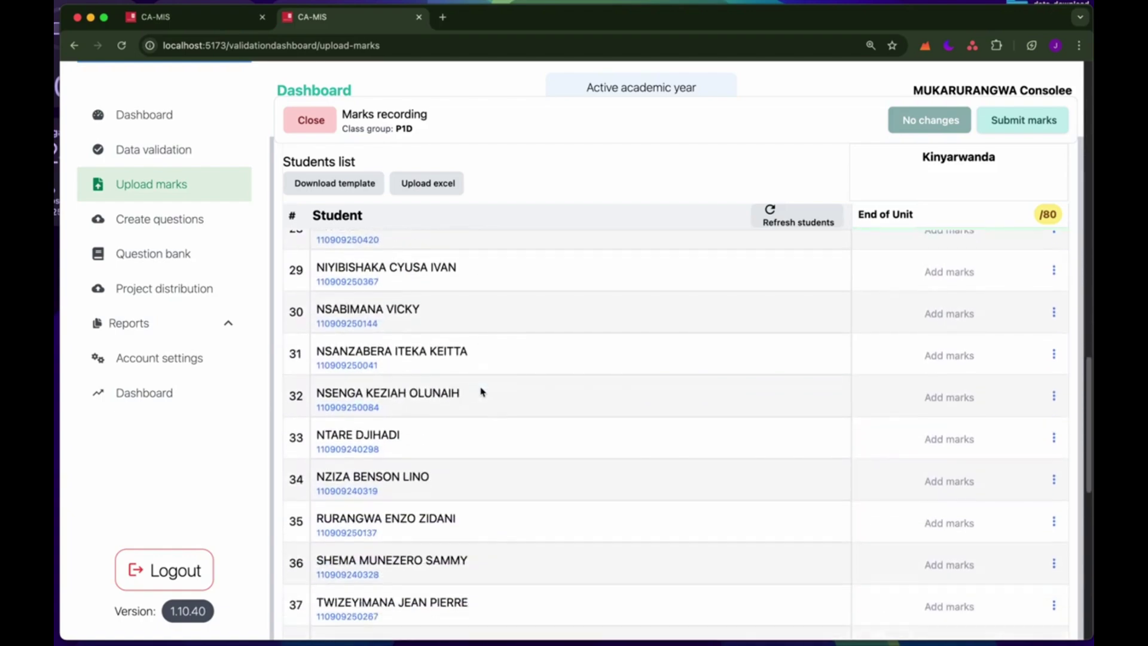
scroll(481, 391, down, 10)
scroll(481, 391, up, 9)
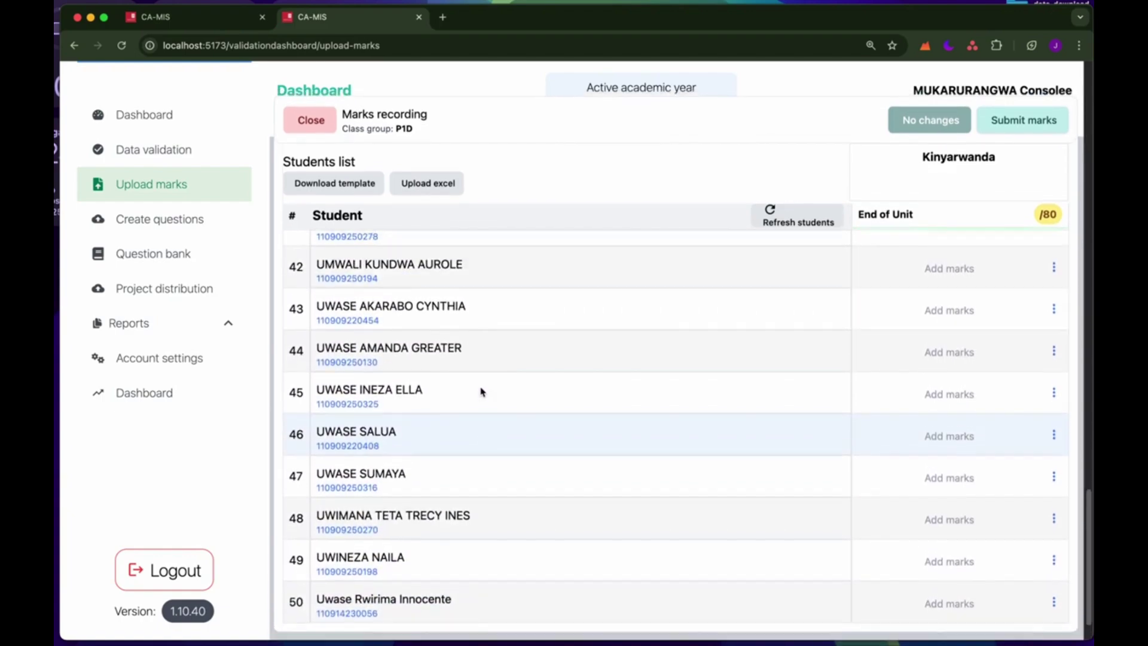
scroll(482, 391, up, 16)
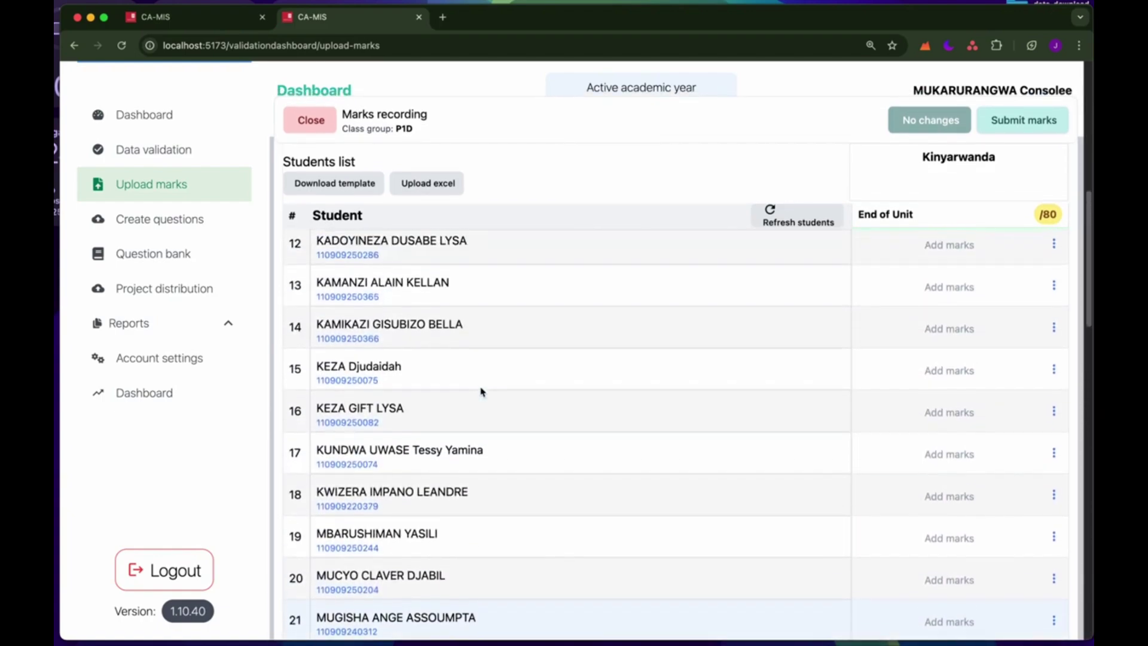
scroll(481, 391, up, 5)
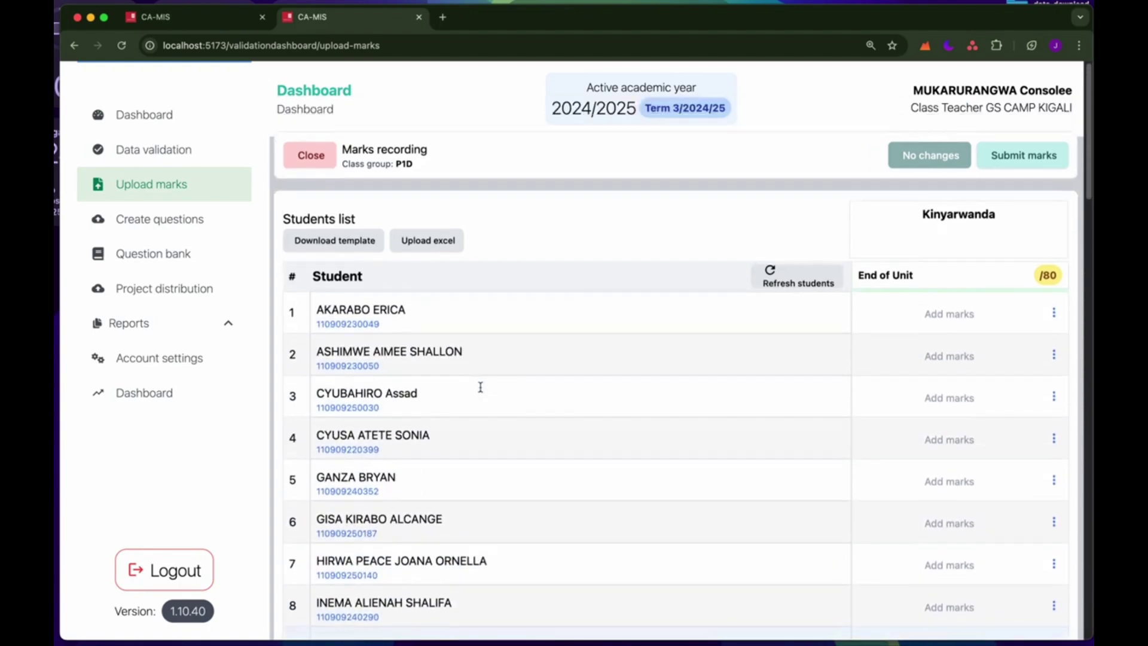
scroll(449, 353, down, 12)
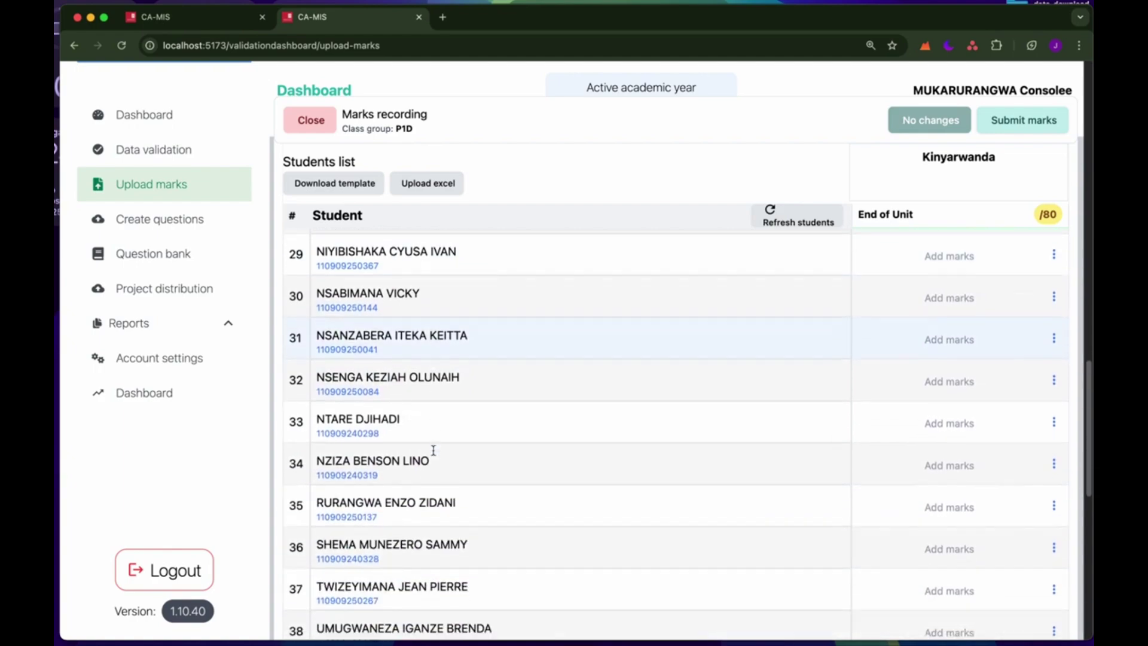
scroll(424, 532, down, 4)
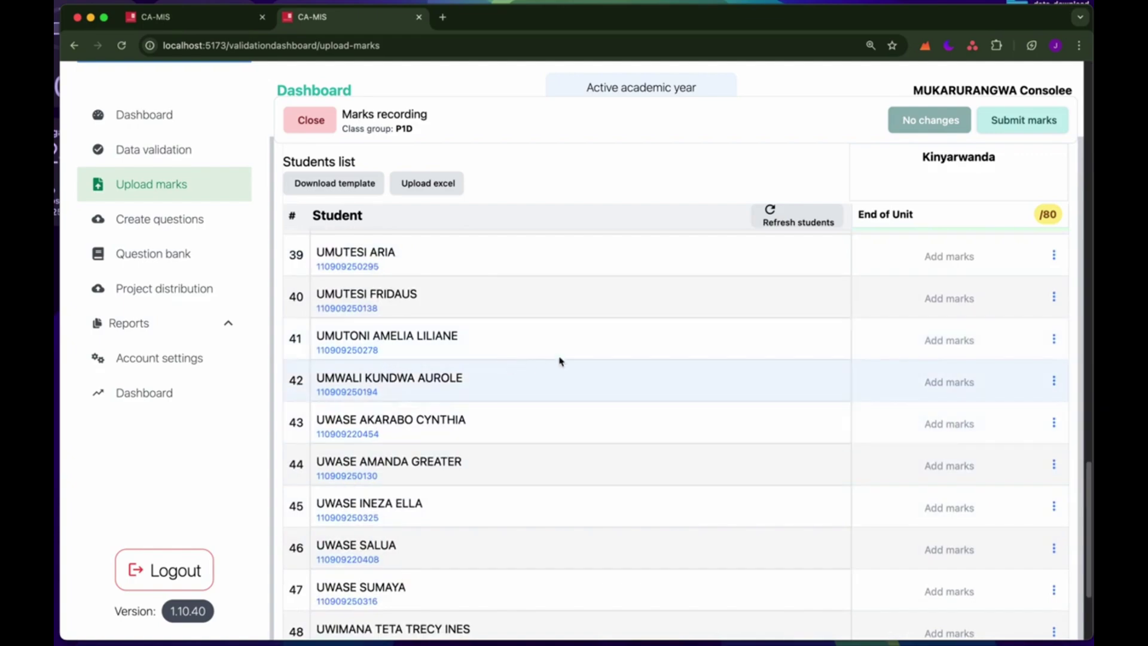
scroll(538, 308, up, 3)
scroll(537, 308, up, 20)
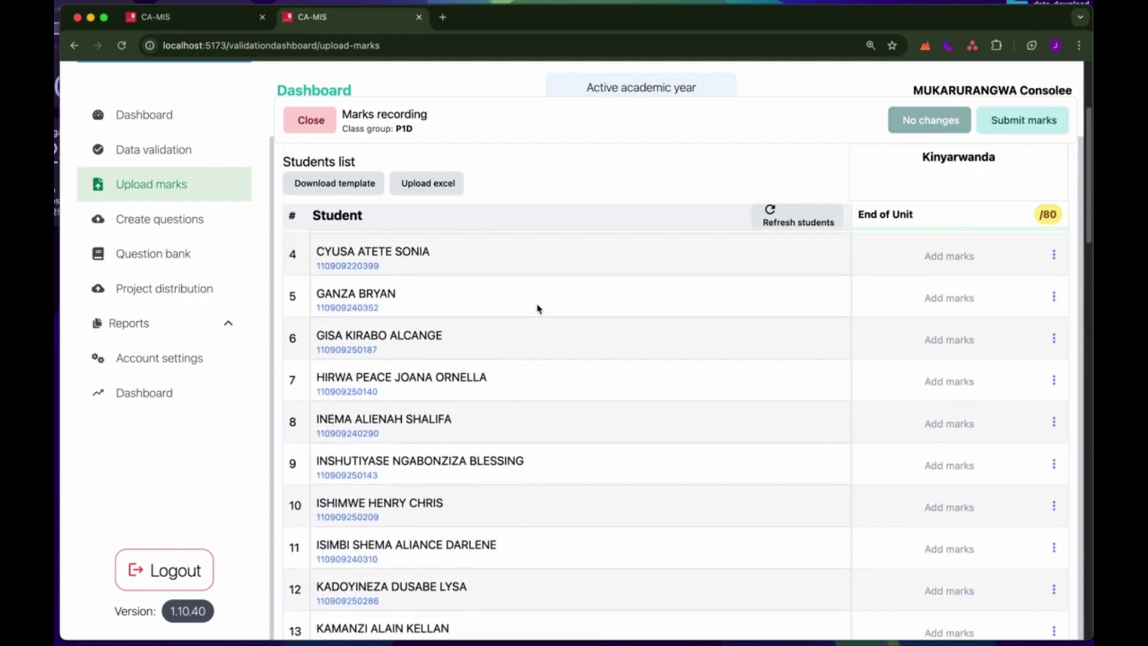
scroll(729, 271, up, 3)
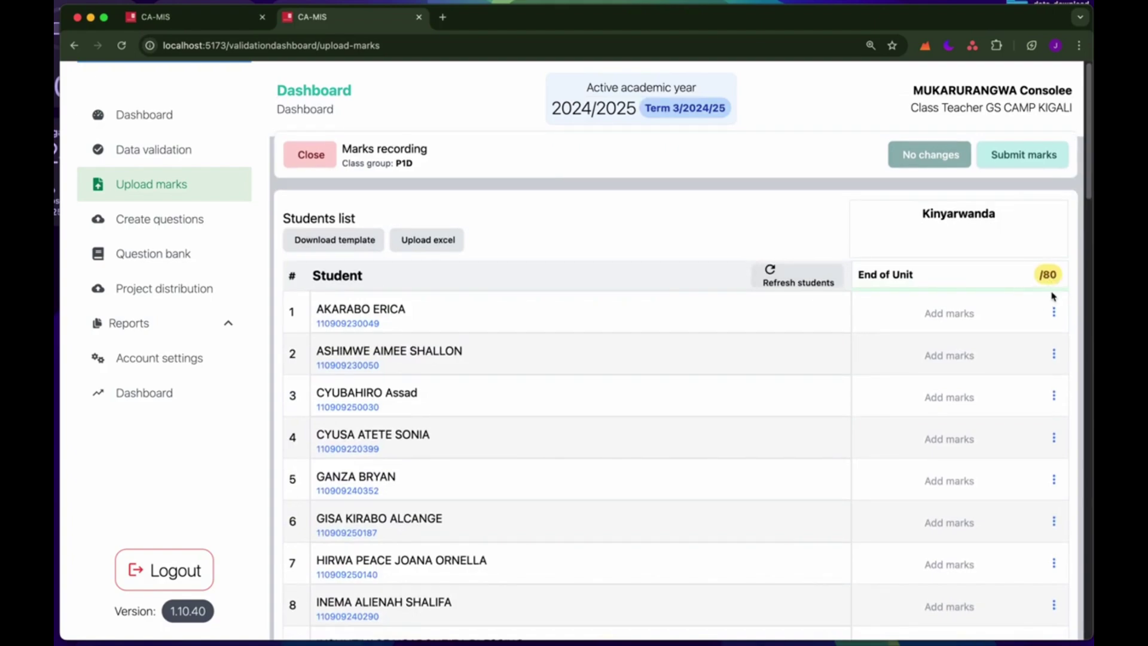
- Enter End of Unit marks 12, 32, 23, 43 and 23 for the first five students
click(953, 317)
text(12)
click(960, 356)
text(32)
click(960, 395)
text(23)
click(963, 438)
text(43)
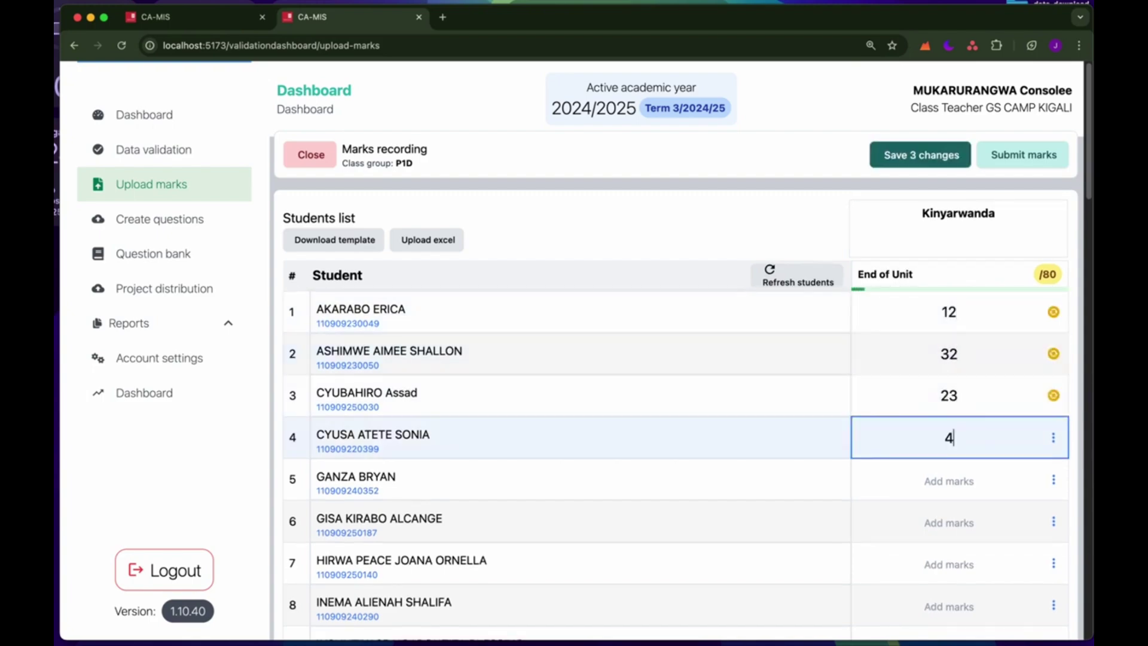
click(970, 477)
text(23)
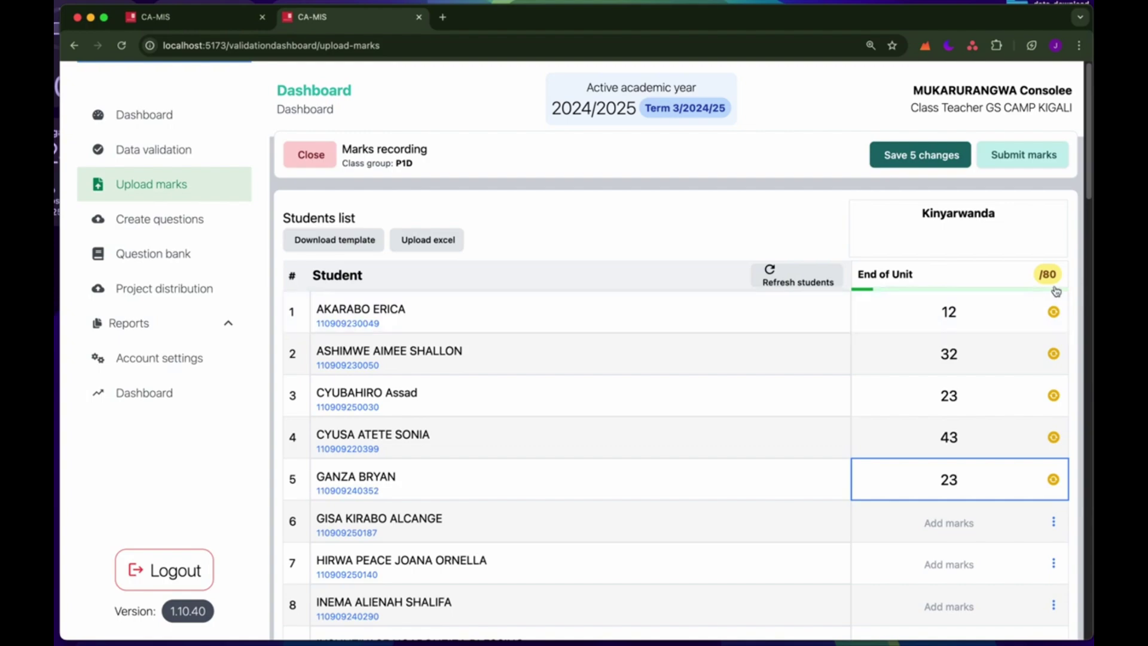
- Enter 34 and 54 for students 6 and 7; a 90 for row 8 is rejected
scroll(955, 414, down, 3)
click(960, 424)
text(34)
click(951, 466)
text(54)
click(957, 498)
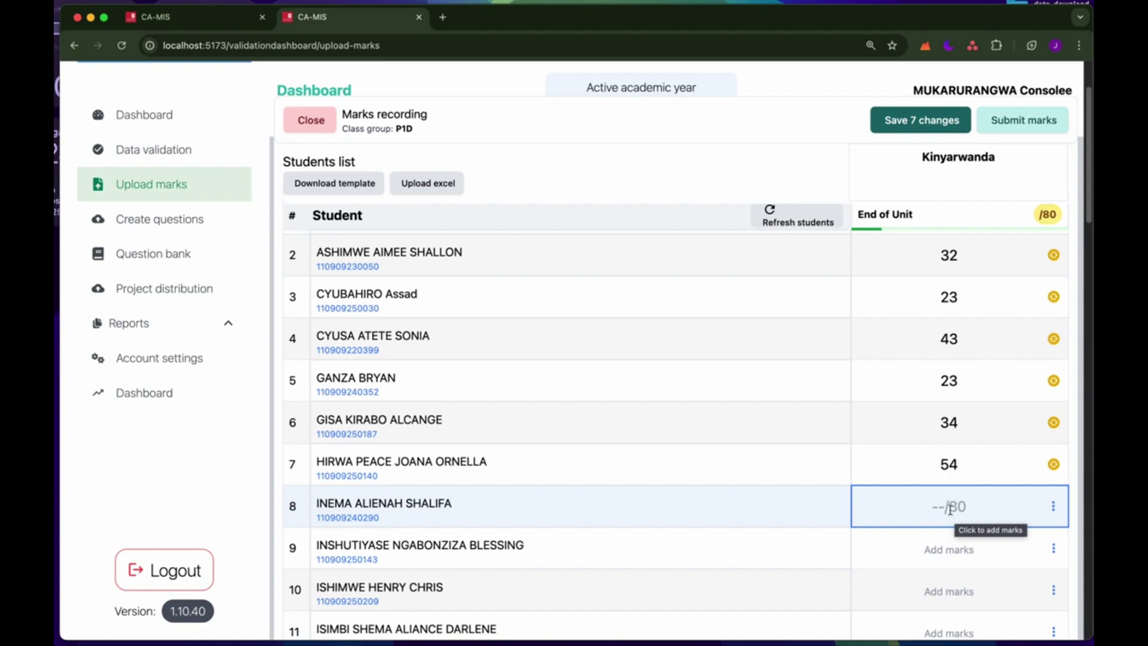
text(90)
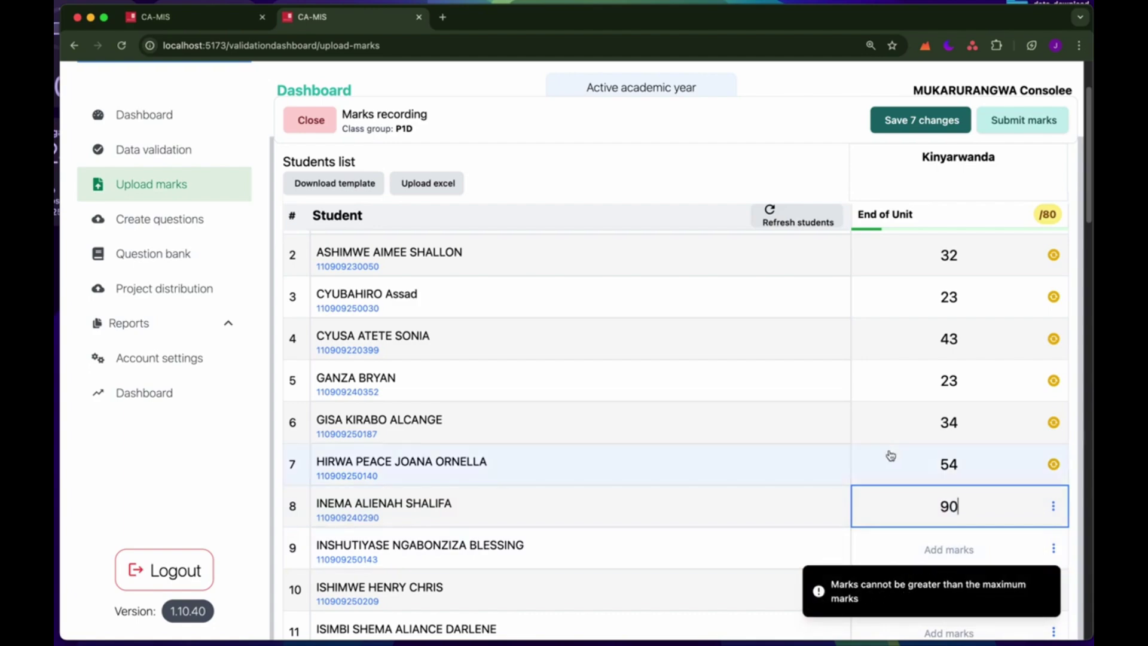
click(934, 540)
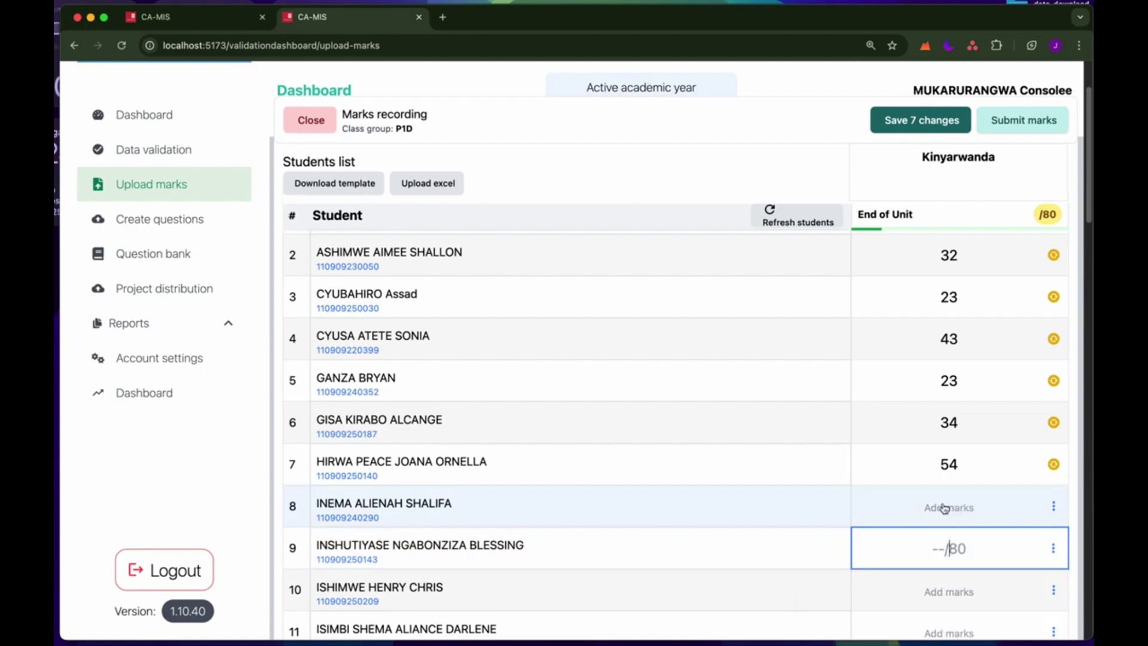
scroll(938, 461, down, 5)
- Fill rows 8–13 with End of Unit marks 23, 43, 23, 43, 23 and 43
click(953, 361)
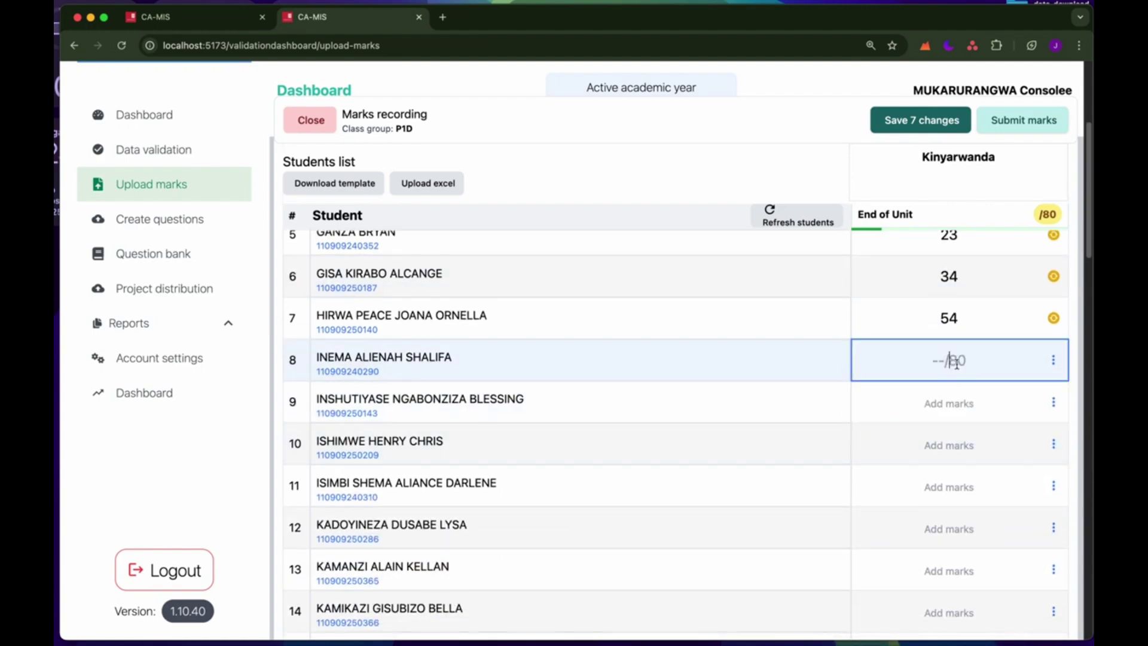
text(23)
click(956, 400)
text(43)
click(957, 457)
text(23)
click(950, 486)
text(43)
click(951, 526)
text(23)
click(950, 574)
text(43)
- Fill rows 14–19 with marks 23, 43, 12, 32, 43 and 23
scroll(957, 554, down, 2)
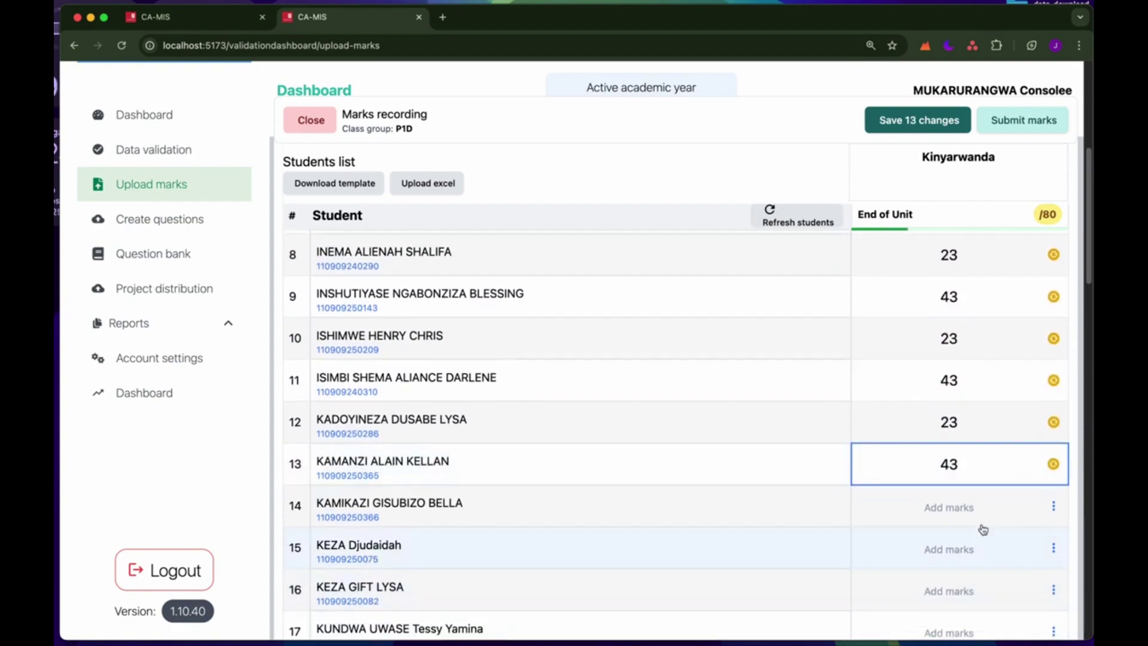
click(966, 510)
text(23)
click(969, 543)
text(43)
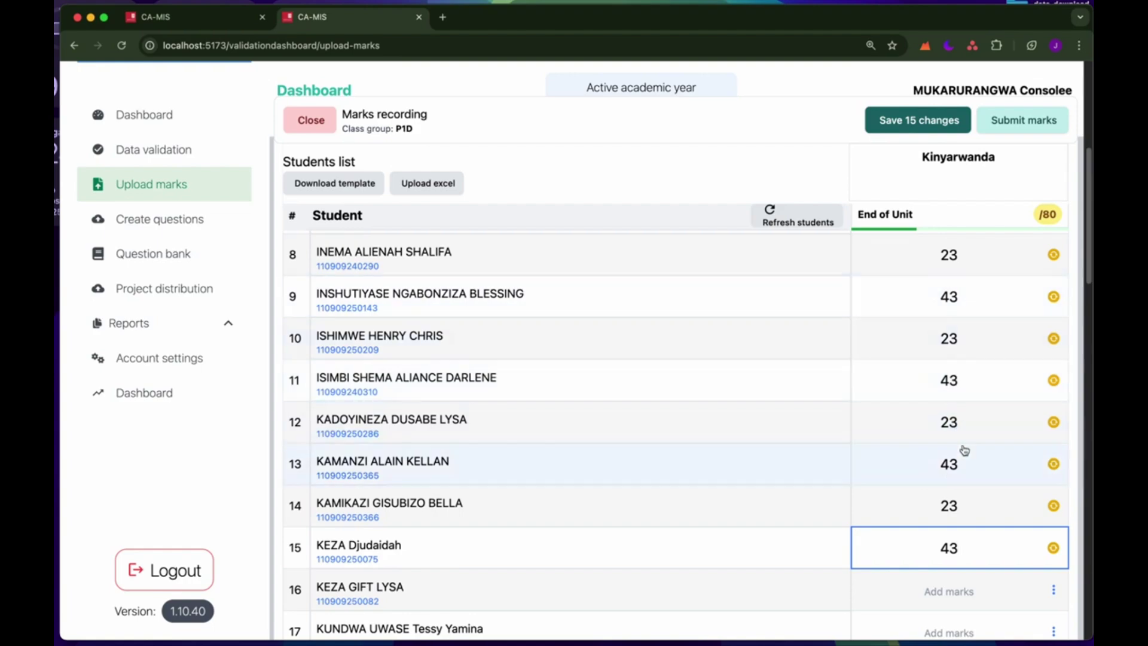
scroll(964, 453, down, 2)
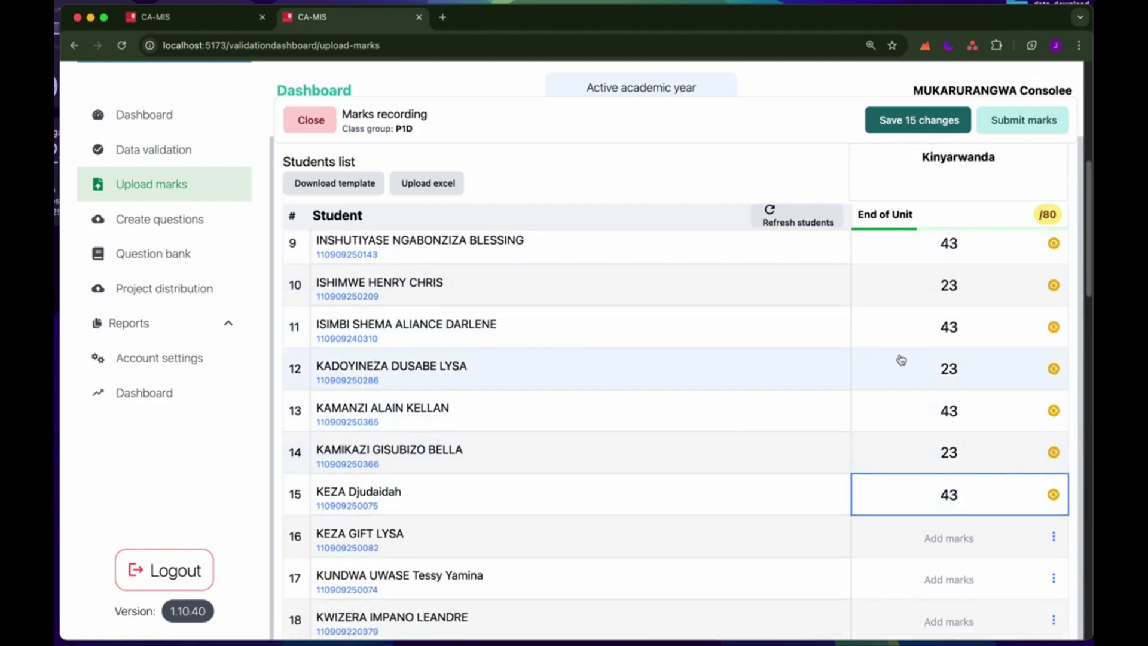
click(957, 530)
text(12)
click(947, 568)
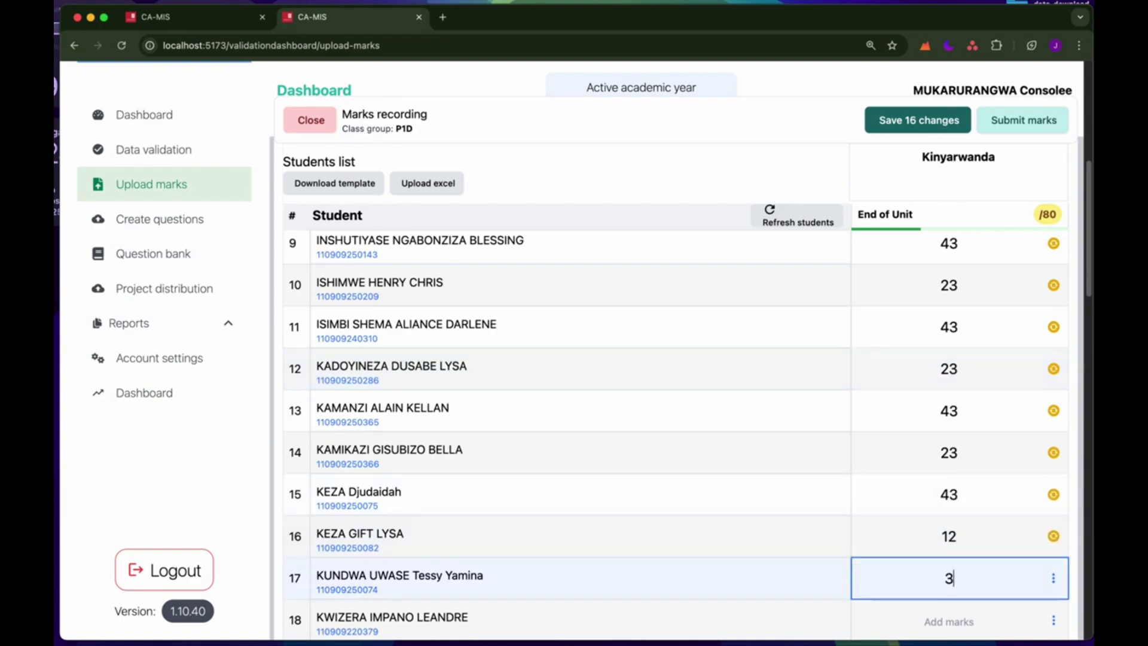
text(32)
scroll(945, 559, down, 3)
click(944, 559)
text(43)
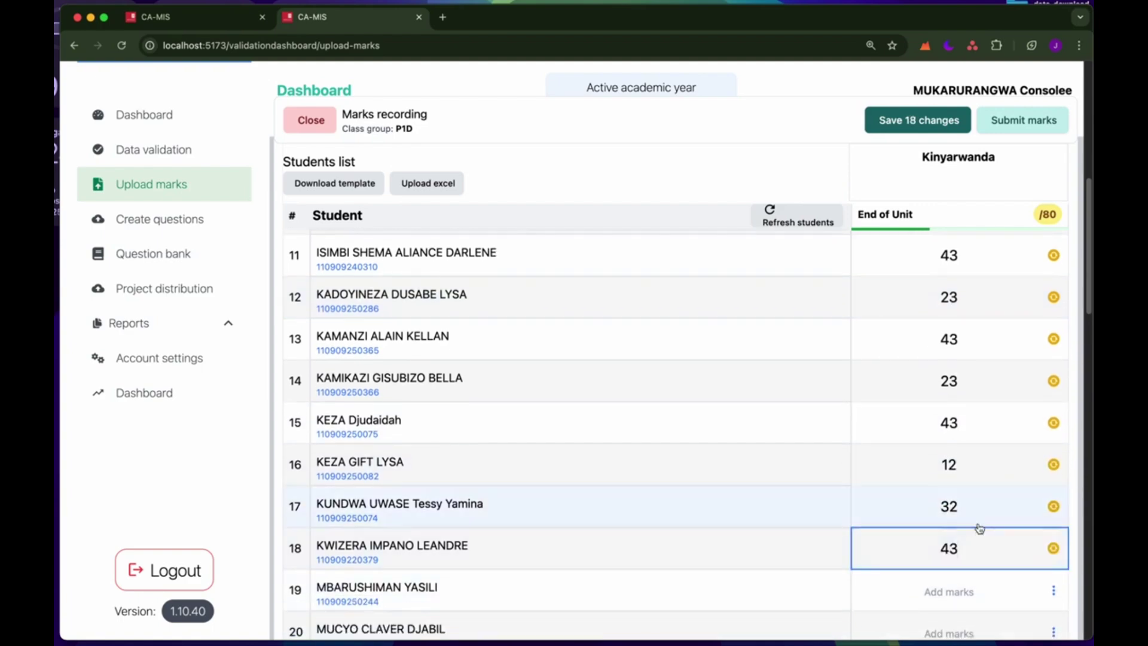
scroll(976, 525, down, 3)
click(950, 495)
text(23)
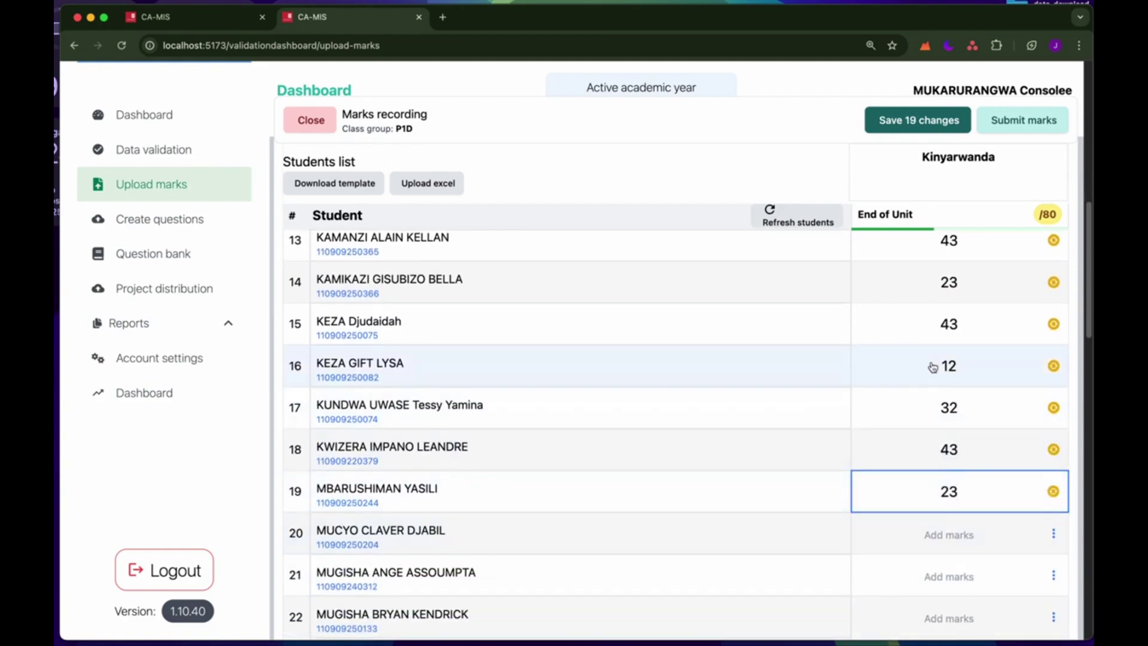
scroll(992, 329, up, 4)
scroll(992, 329, up, 1)
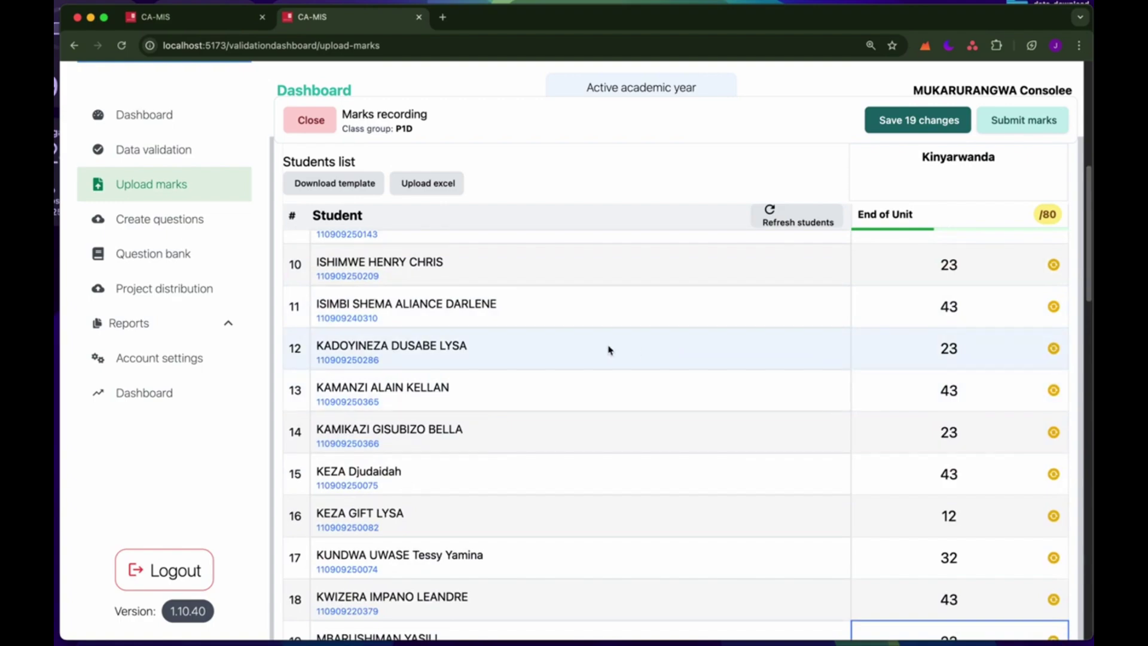
scroll(965, 353, up, 6)
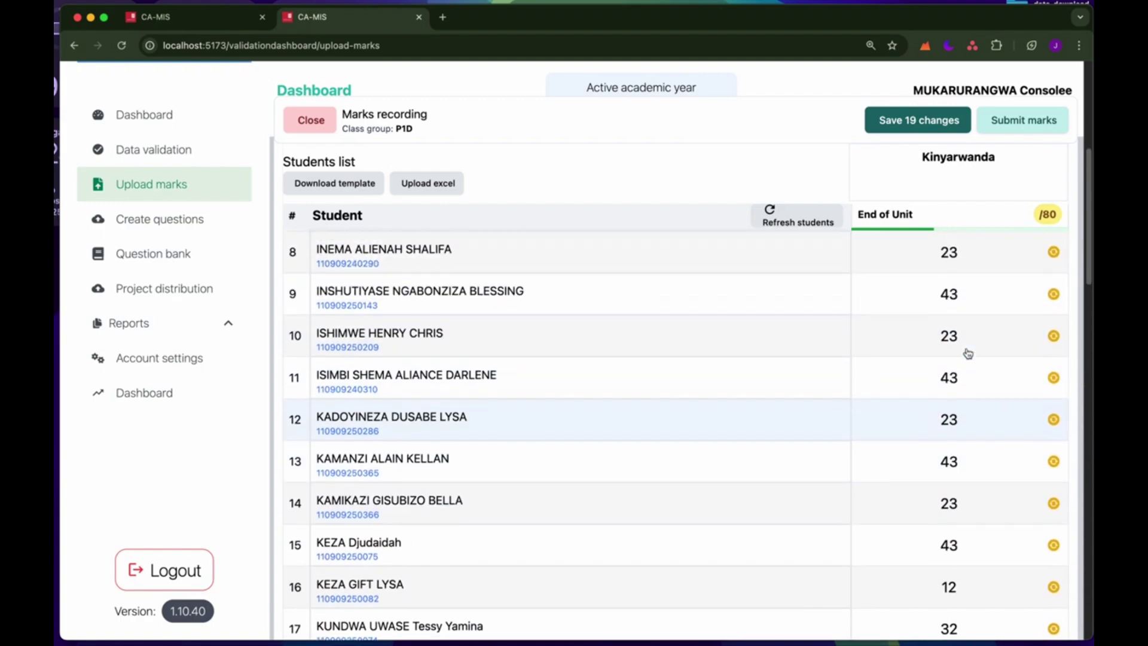
scroll(968, 354, up, 3)
scroll(968, 354, down, 7)
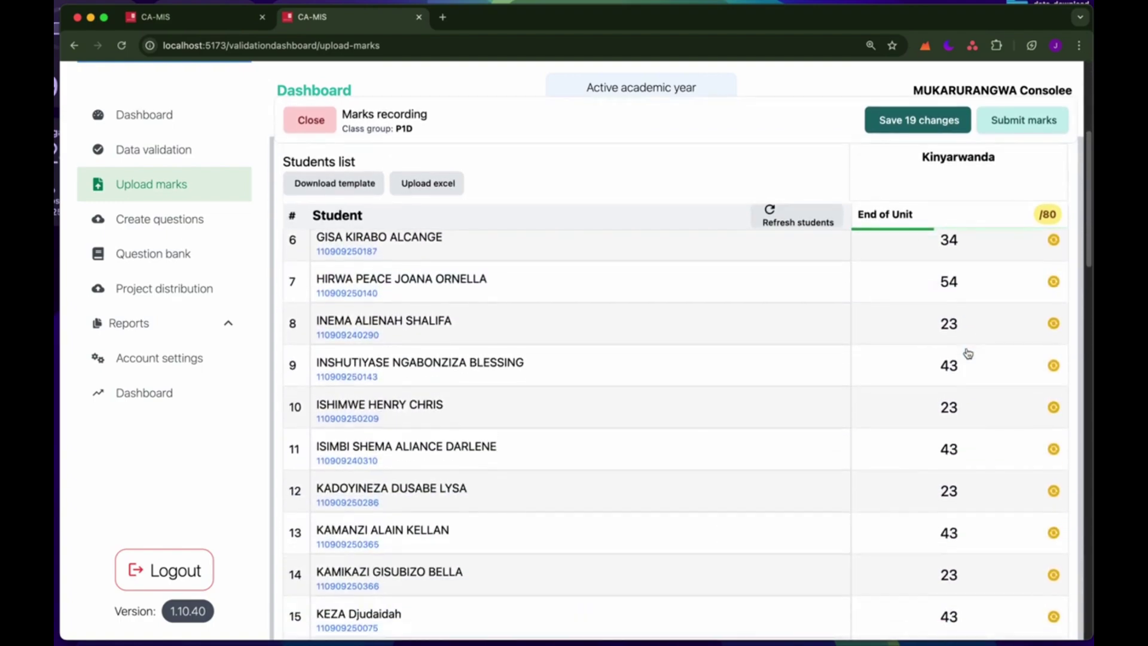
scroll(968, 354, down, 5)
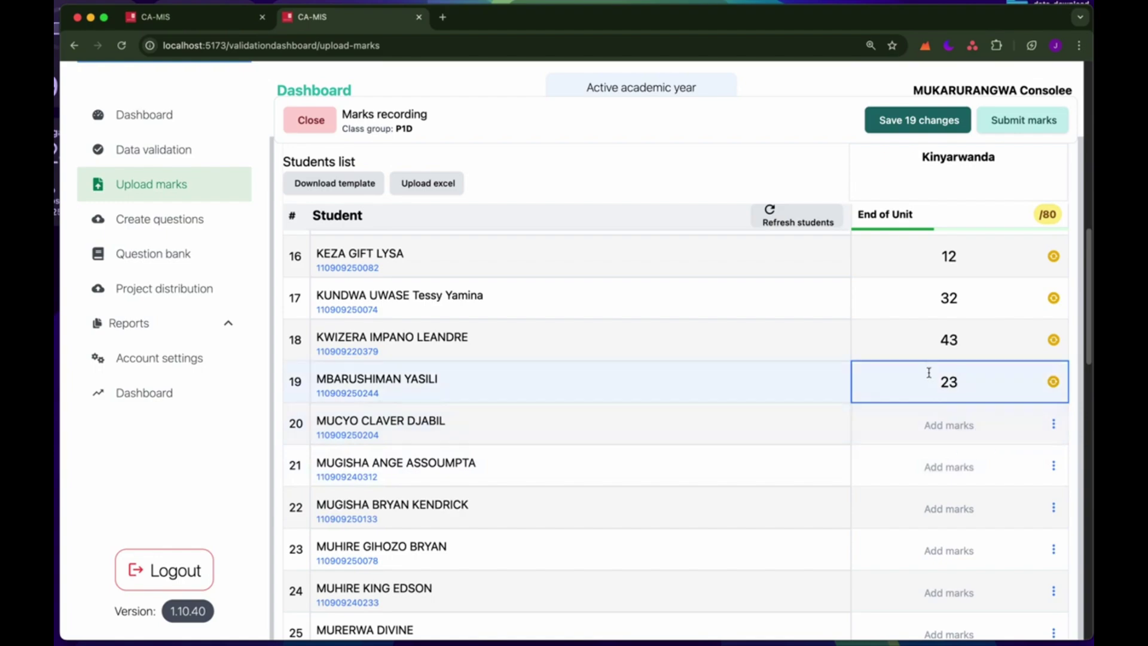
scroll(928, 373, up, 4)
scroll(929, 377, down, 5)
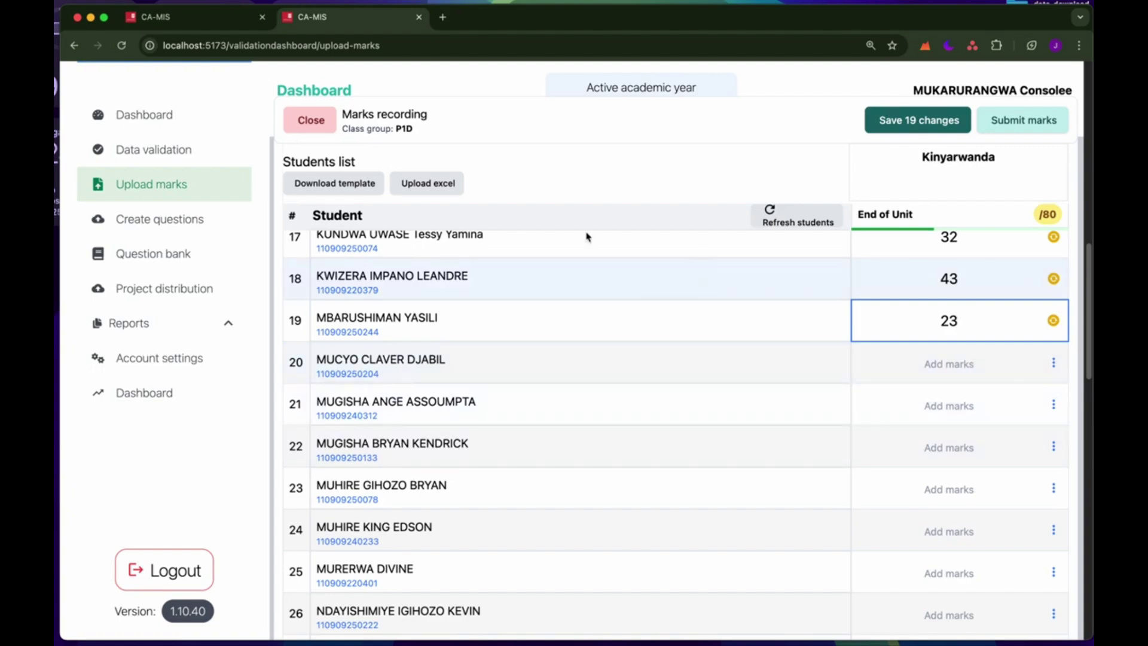
click(124, 45)
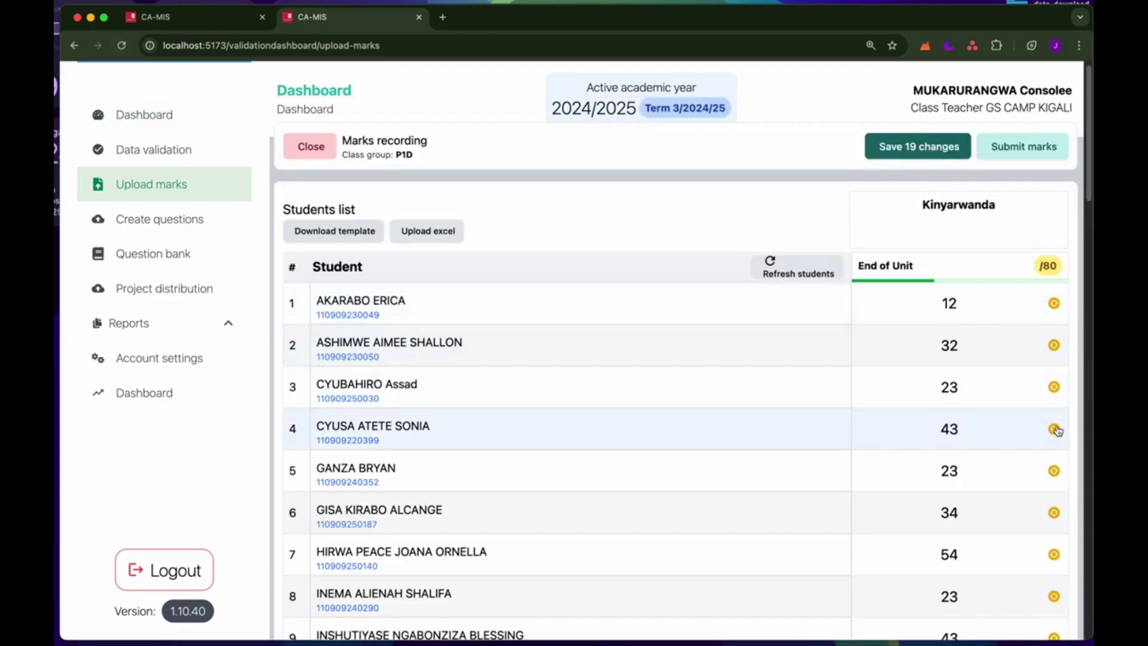
scroll(1056, 424, down, 8)
scroll(1058, 431, down, 5)
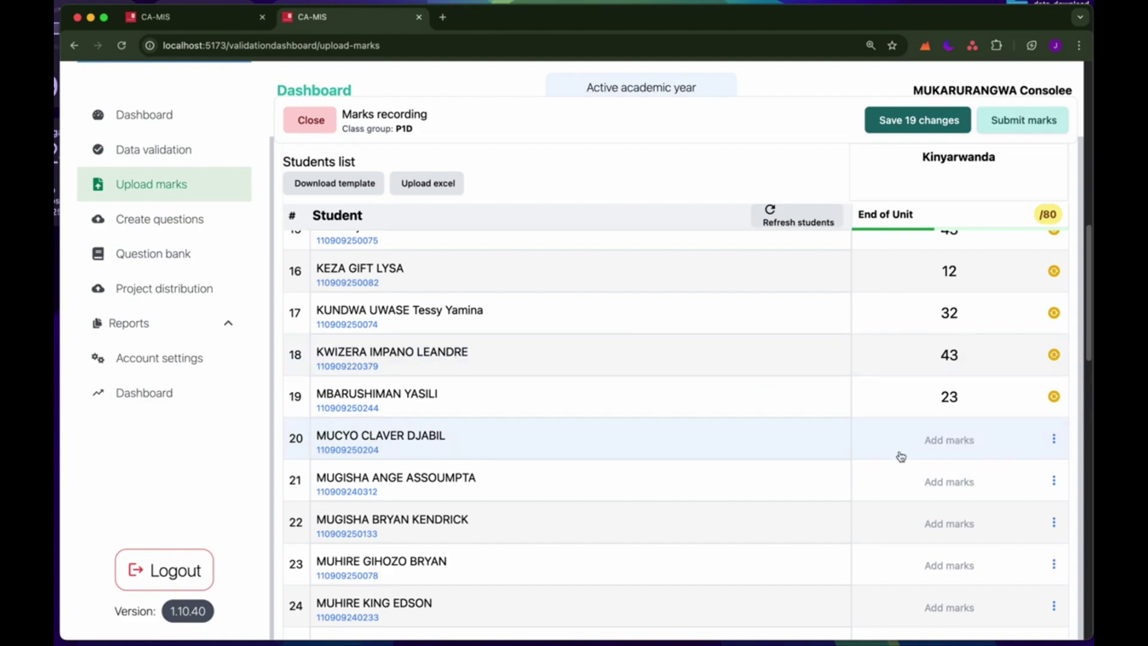
- Fill rows 20–26 with End of Unit marks 12, 32, 12, 23, 21, 32 and 33
click(955, 445)
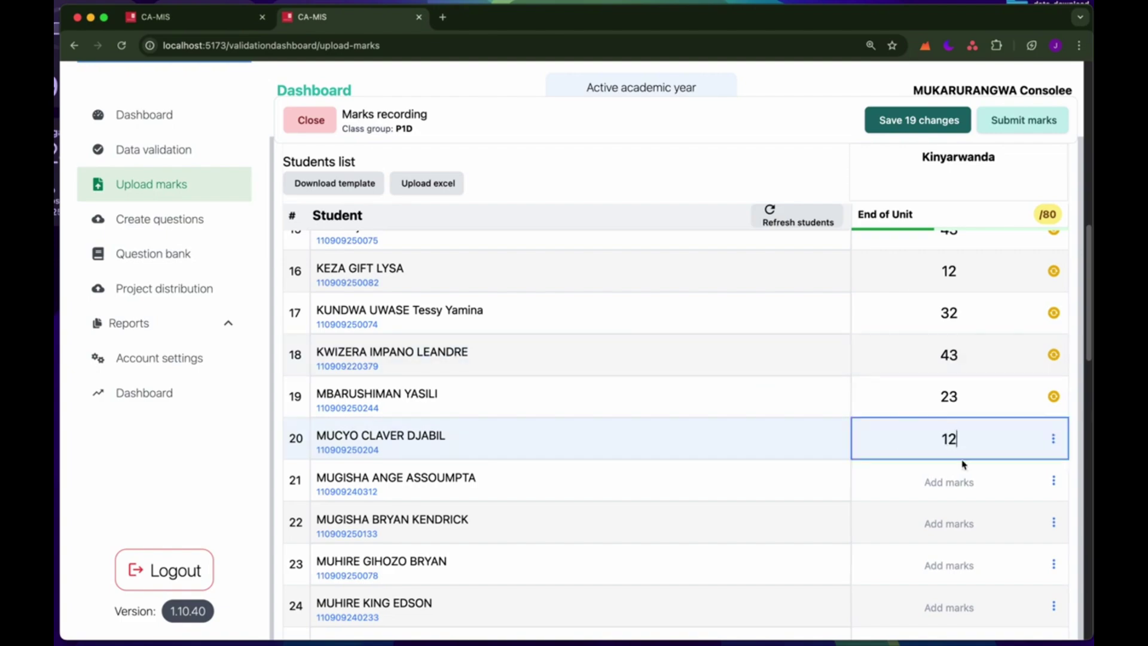
click(953, 478)
text(32)
click(953, 520)
text(12)
scroll(953, 520, down, 1)
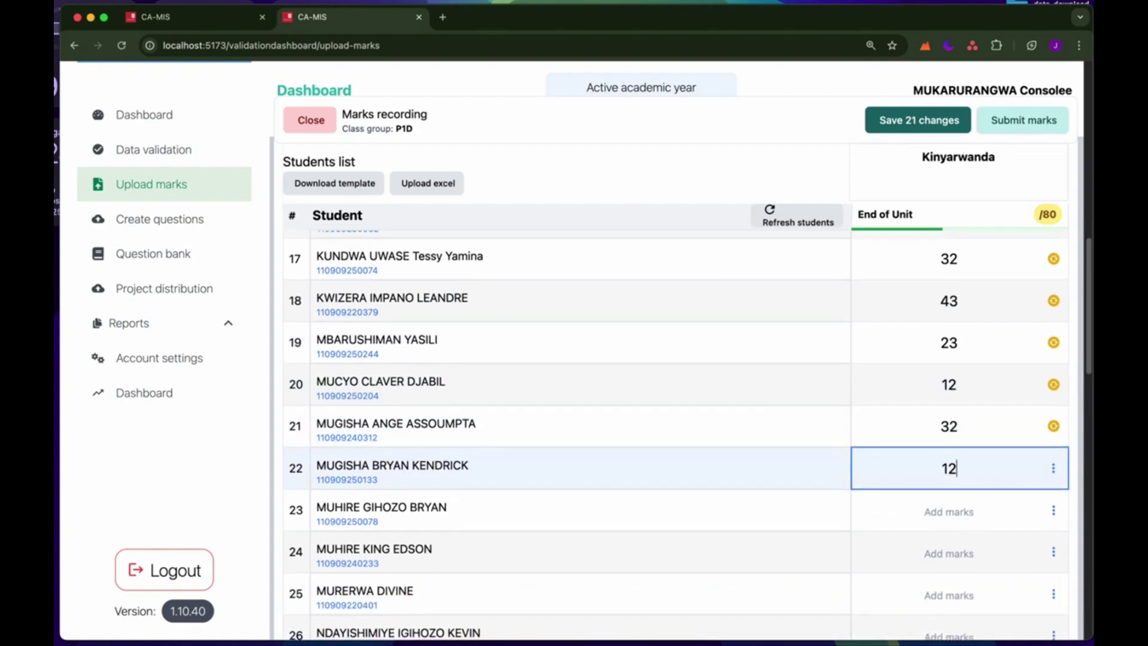
scroll(960, 460, down, 1)
click(960, 465)
text(23)
scroll(961, 459, down, 2)
click(960, 449)
text(21)
click(953, 466)
text(32)
click(950, 513)
text(33)
- Open the More options no-mark menu for row 27's student
scroll(942, 424, down, 2)
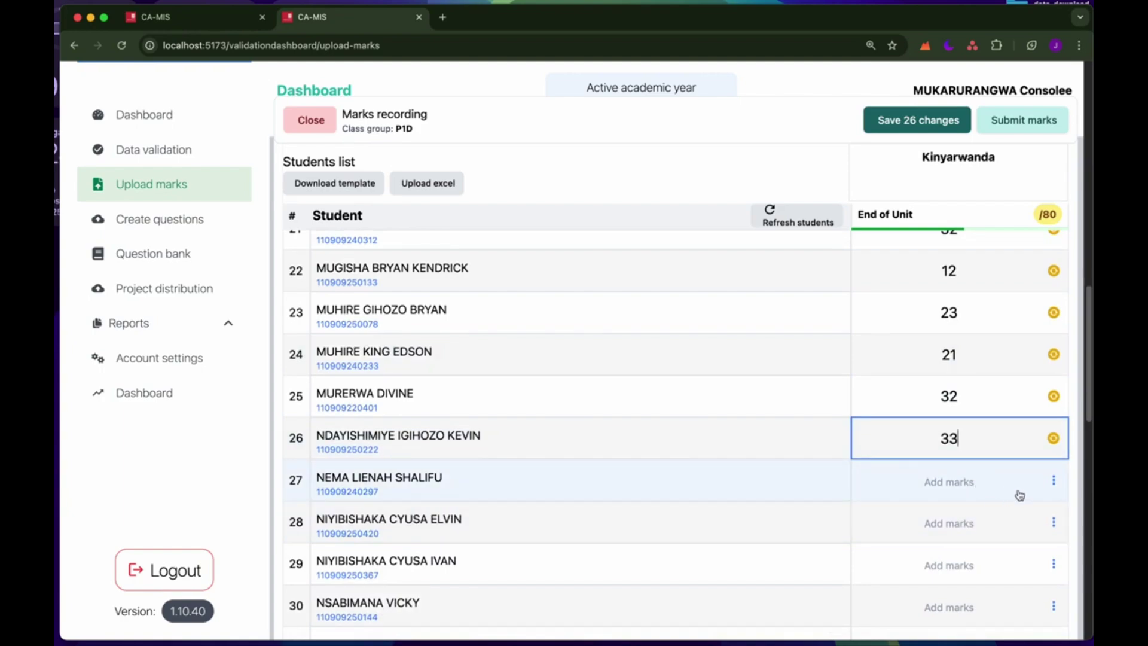
click(984, 510)
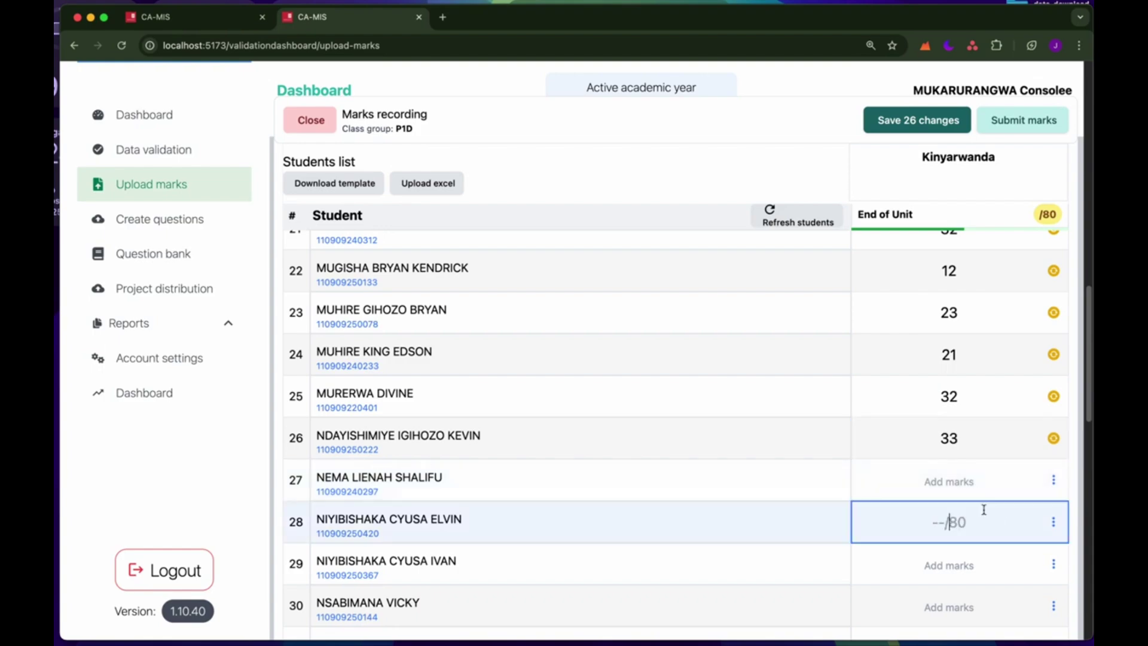
click(1056, 485)
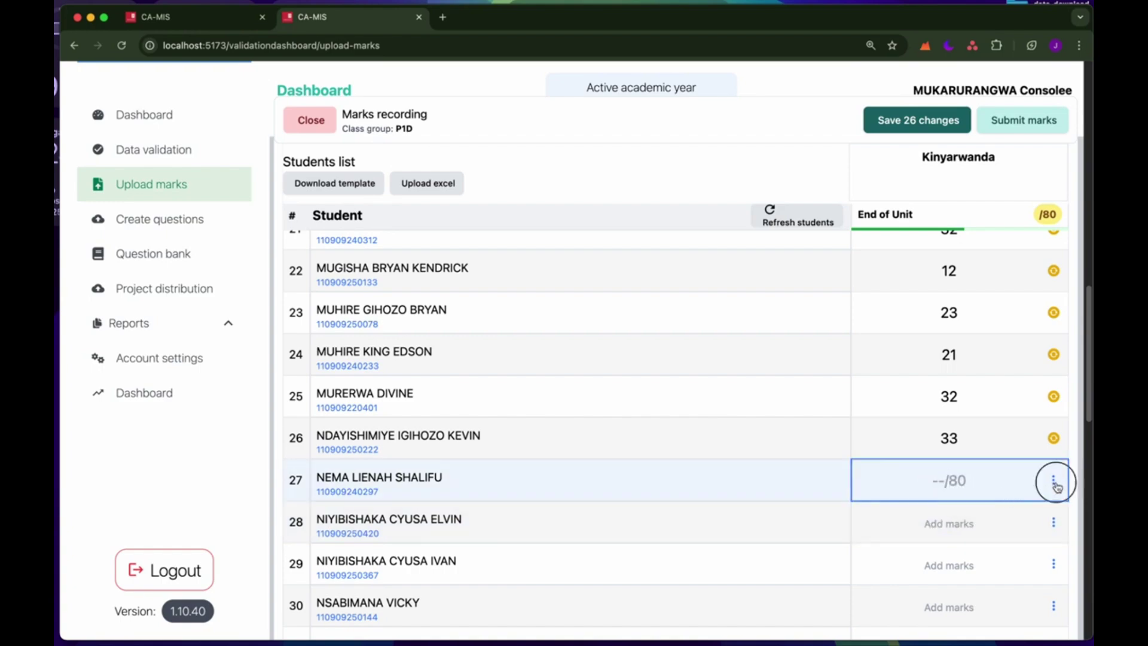
click(1054, 482)
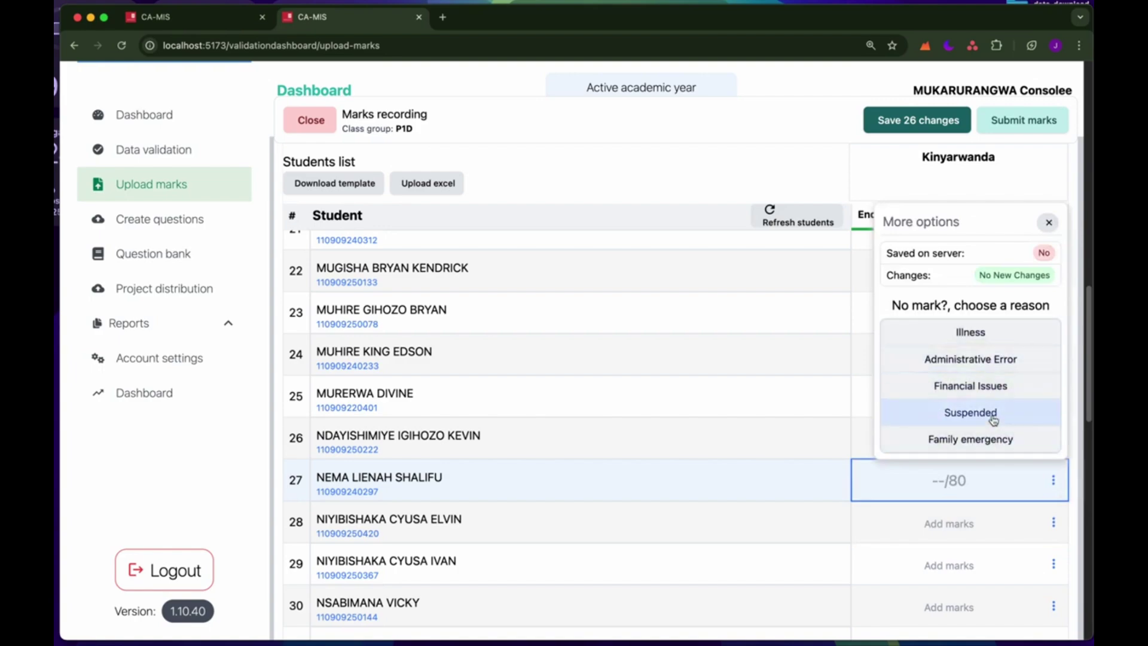
- Mark row 27's student as ILLNESS instead of giving a score
click(983, 338)
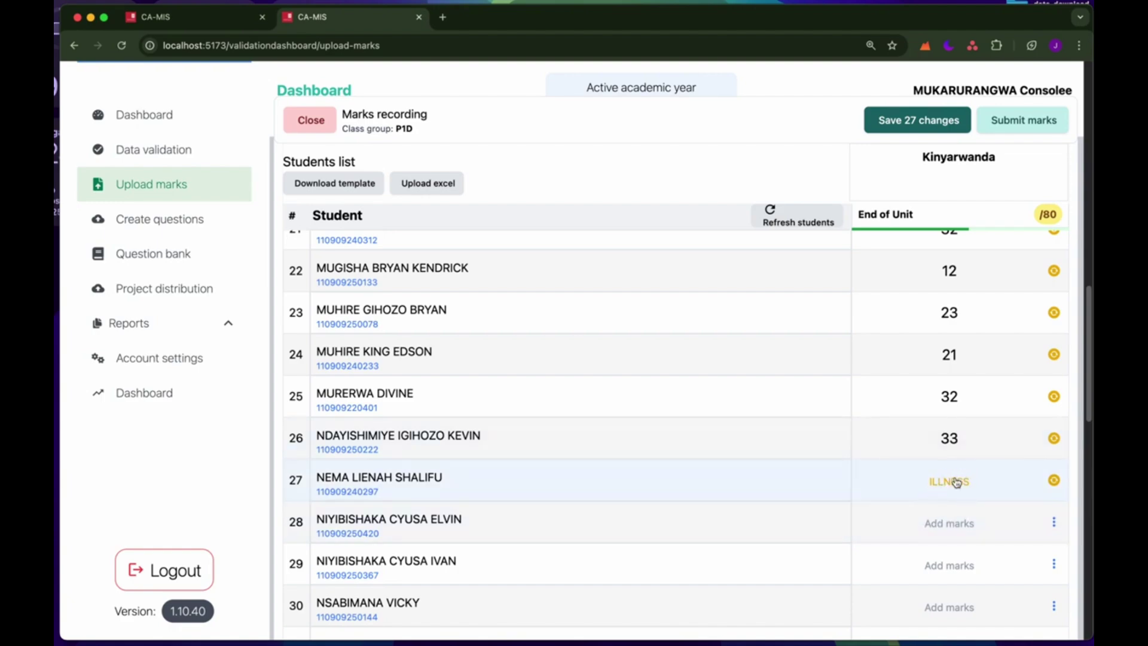
- Fill rows 28–34 with End of Unit marks 23, 43, 23, 34, 23, 43 and 32
click(952, 523)
text(23)
click(956, 562)
scroll(958, 558, down, 1)
text(43)
click(958, 545)
text(23)
scroll(958, 526, down, 2)
click(958, 472)
text(34)
click(963, 507)
text(23)
click(963, 547)
text(4)
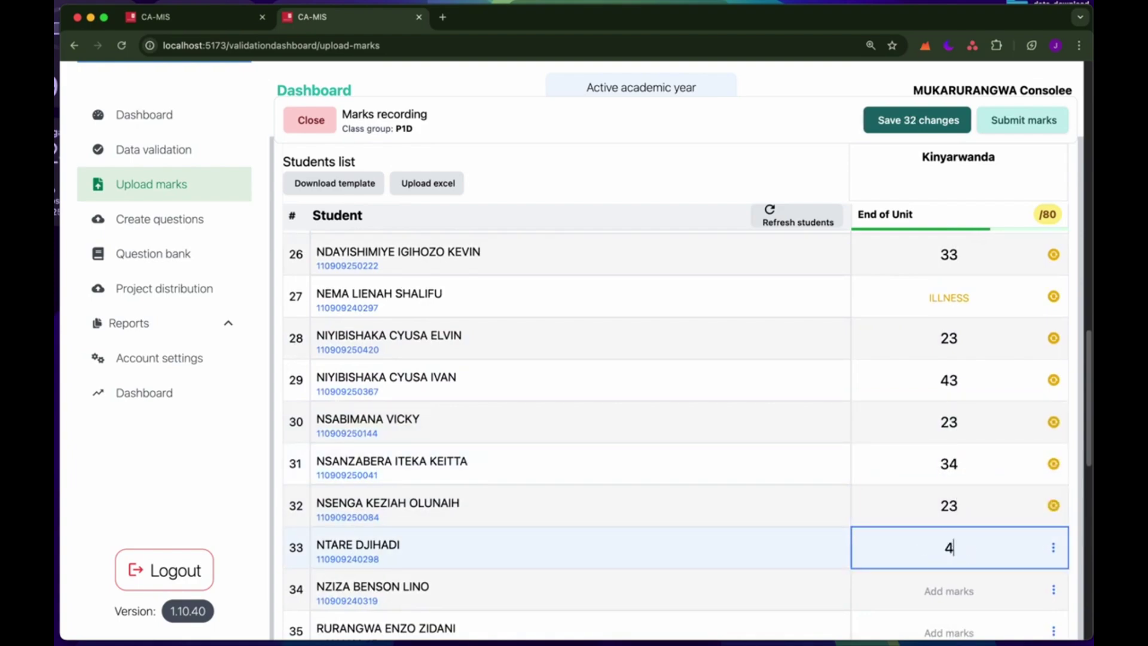
text(3)
scroll(955, 514, down, 3)
click(953, 451)
text(32)
- Fill rows 35–44 with marks, ending with 54, 56, 45, 5 and 34
click(956, 476)
text(43)
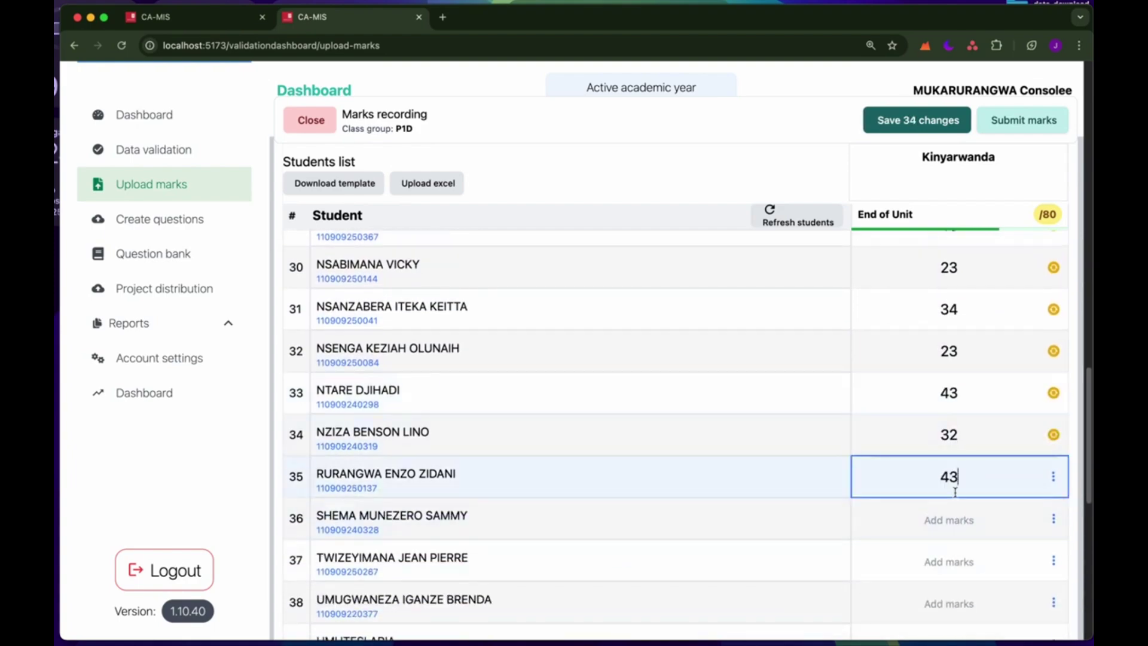
scroll(955, 491, down, 3)
click(951, 321)
text(43)
click(955, 352)
text(3)
click(956, 387)
text(3)
click(955, 431)
text(23)
click(956, 470)
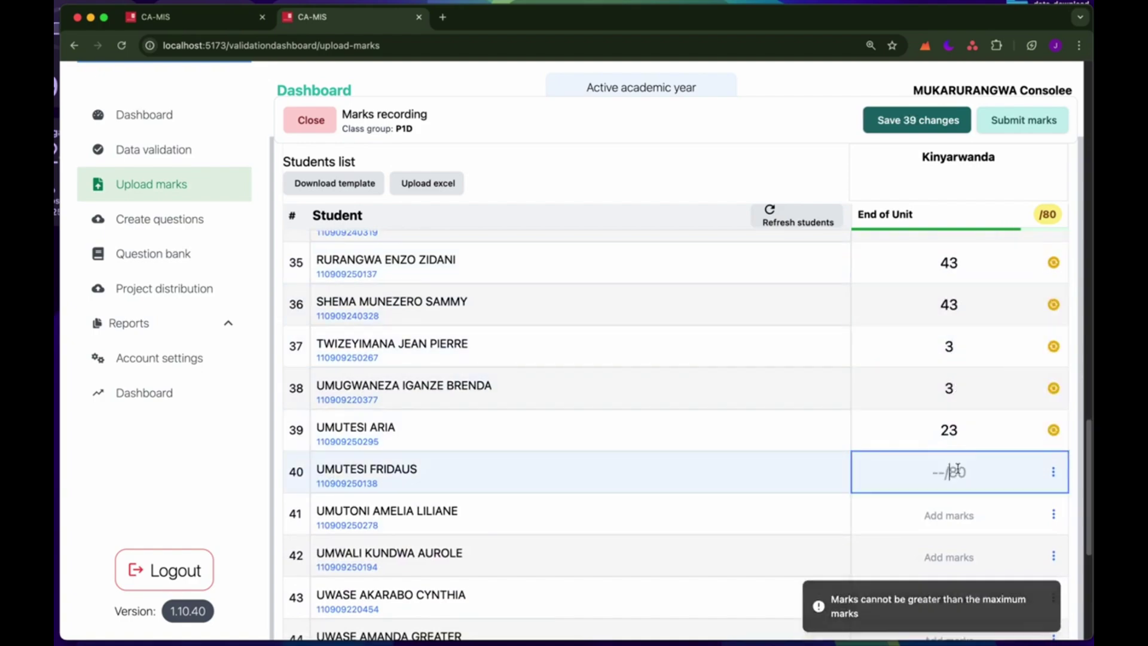
text(54)
click(955, 514)
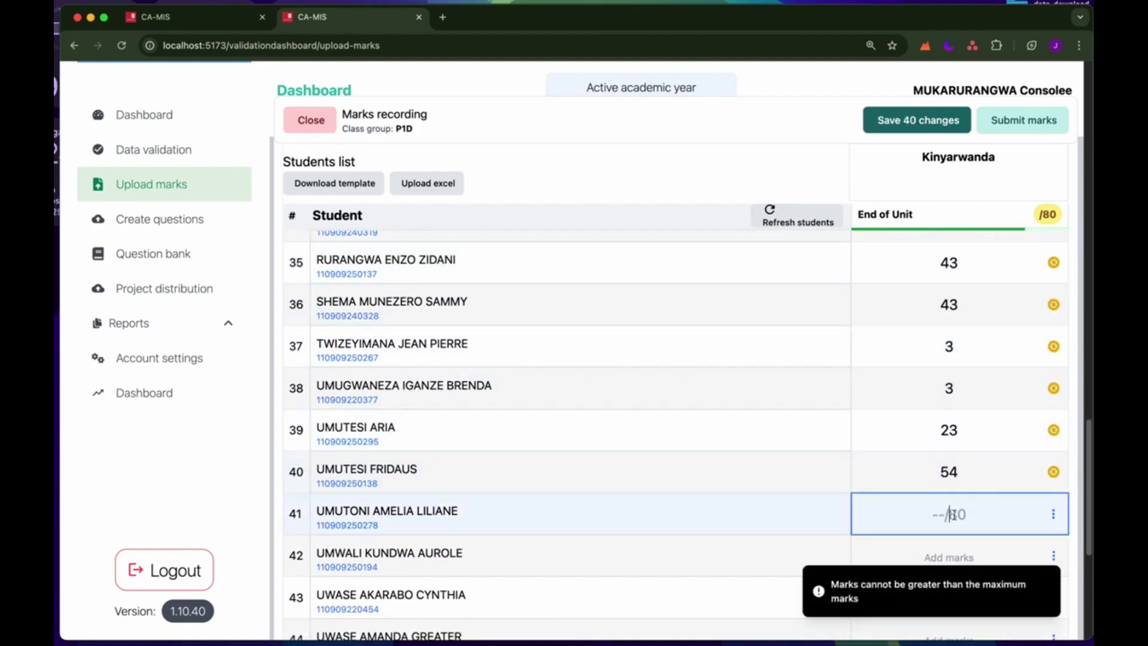
scroll(956, 511, down, 2)
text(56)
click(953, 455)
text(45)
click(958, 489)
text(5)
scroll(956, 496, down, 2)
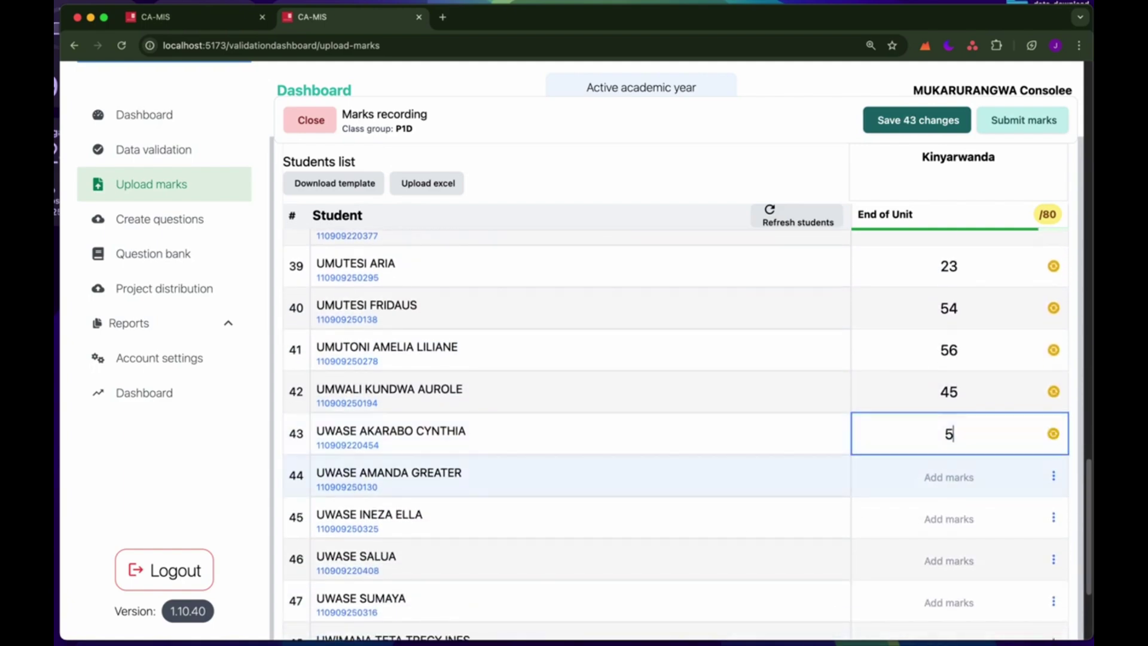
click(959, 476)
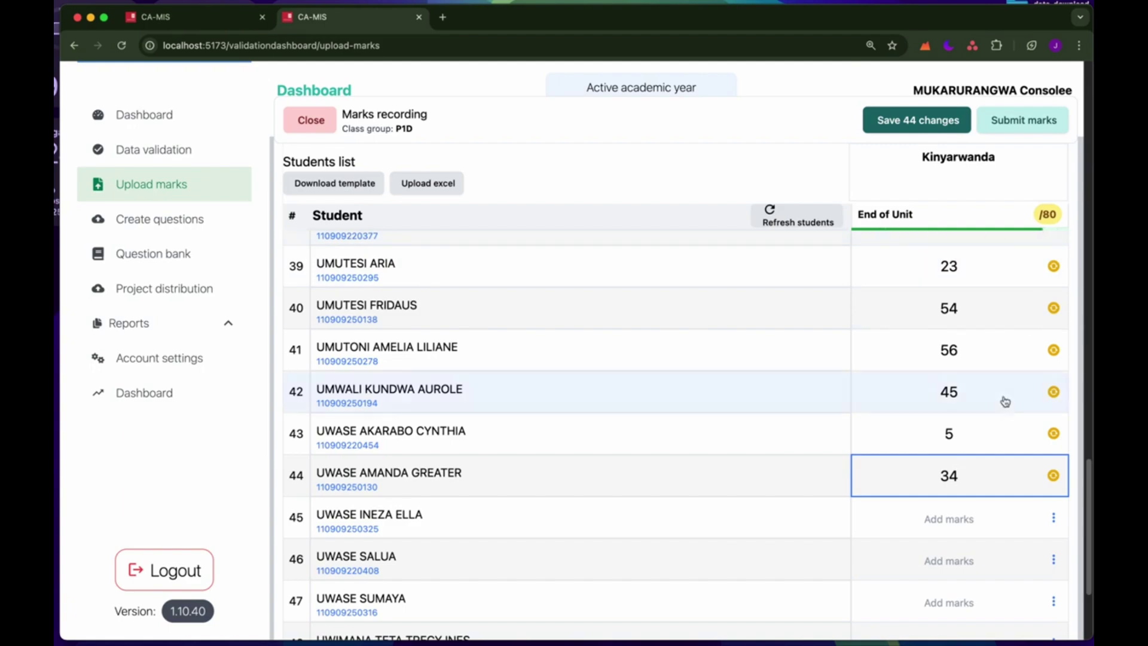
scroll(1005, 402, down, 5)
scroll(955, 367, up, 15)
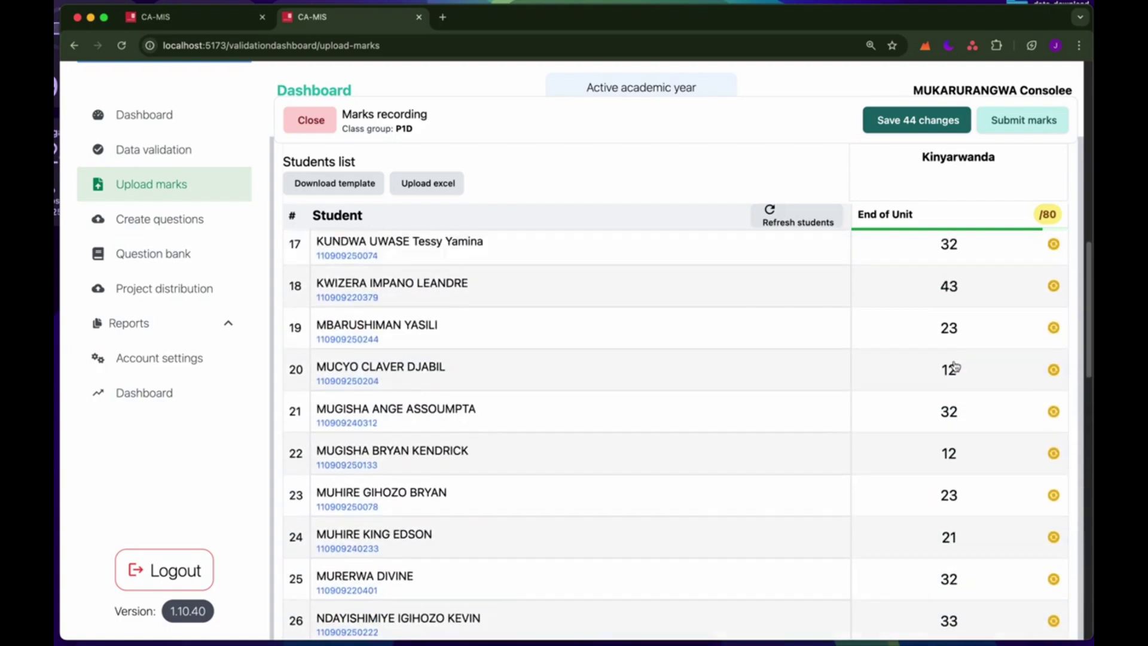
- Save the 44 End of Unit changes and open the Submit marks summary showing 44/50
scroll(955, 366, down, 10)
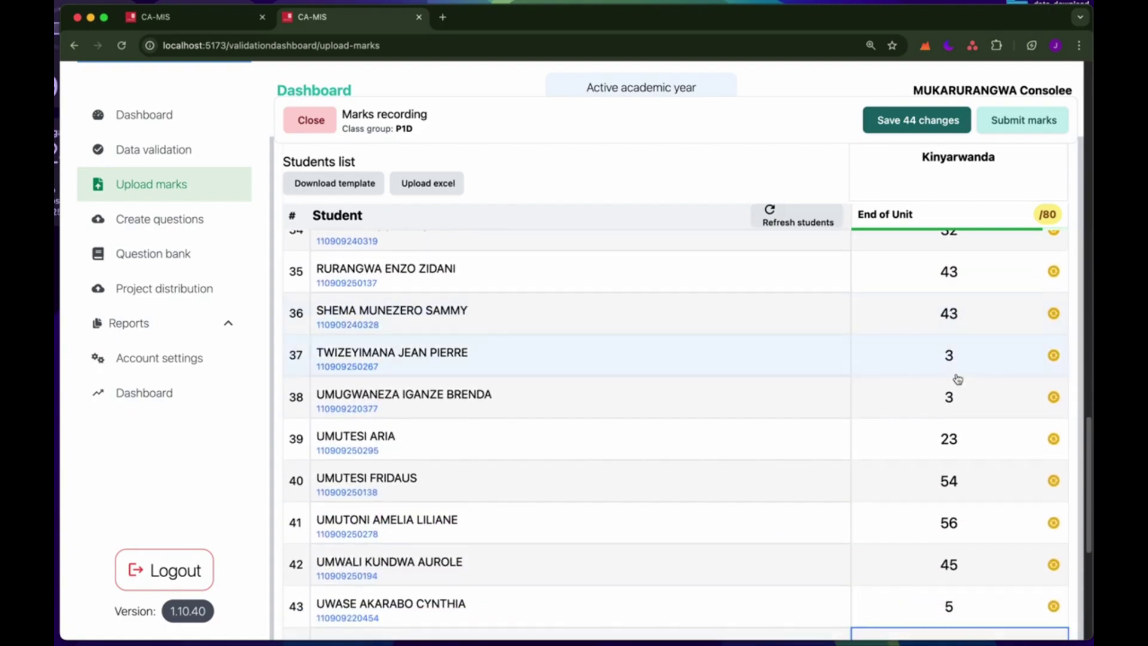
scroll(957, 378, down, 5)
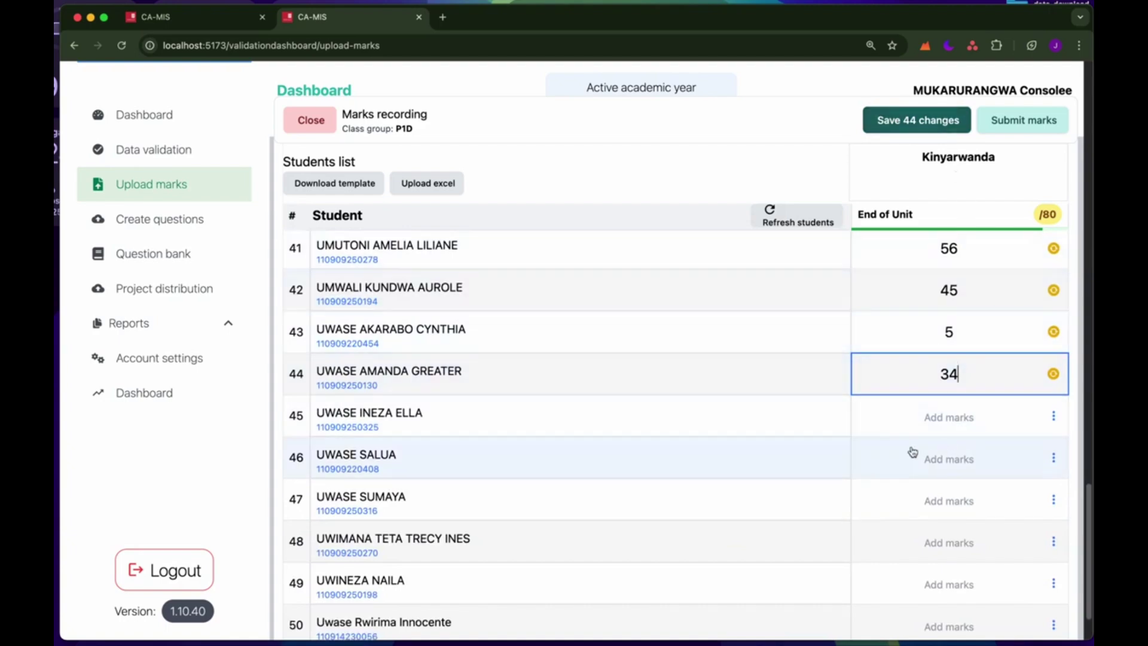
click(907, 121)
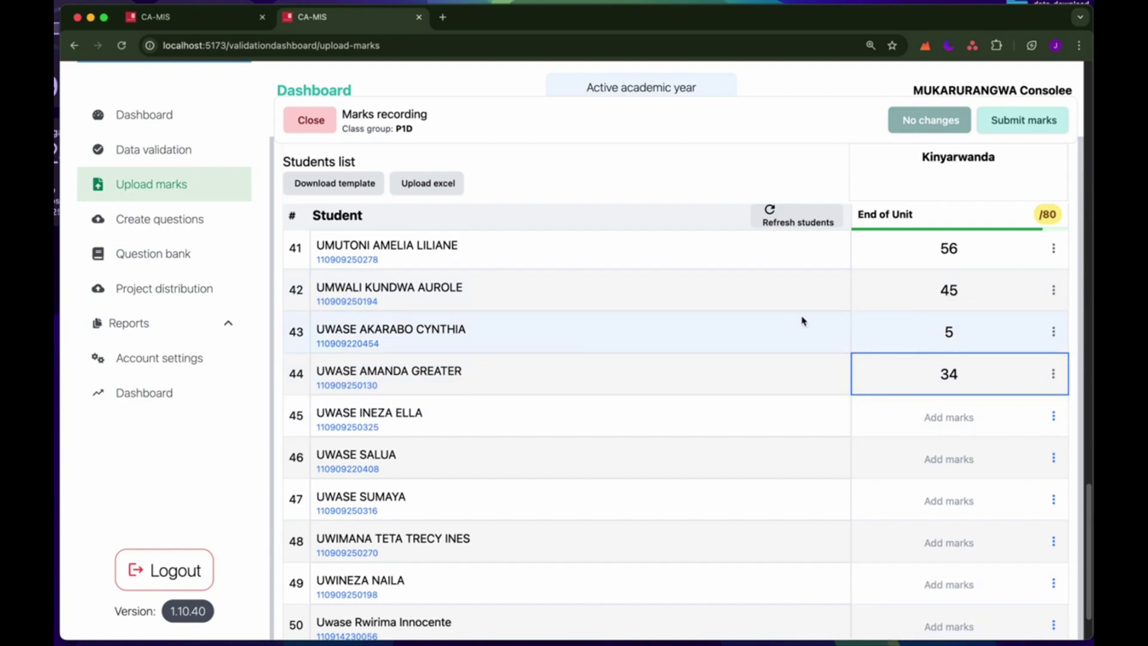
scroll(984, 496, down, 2)
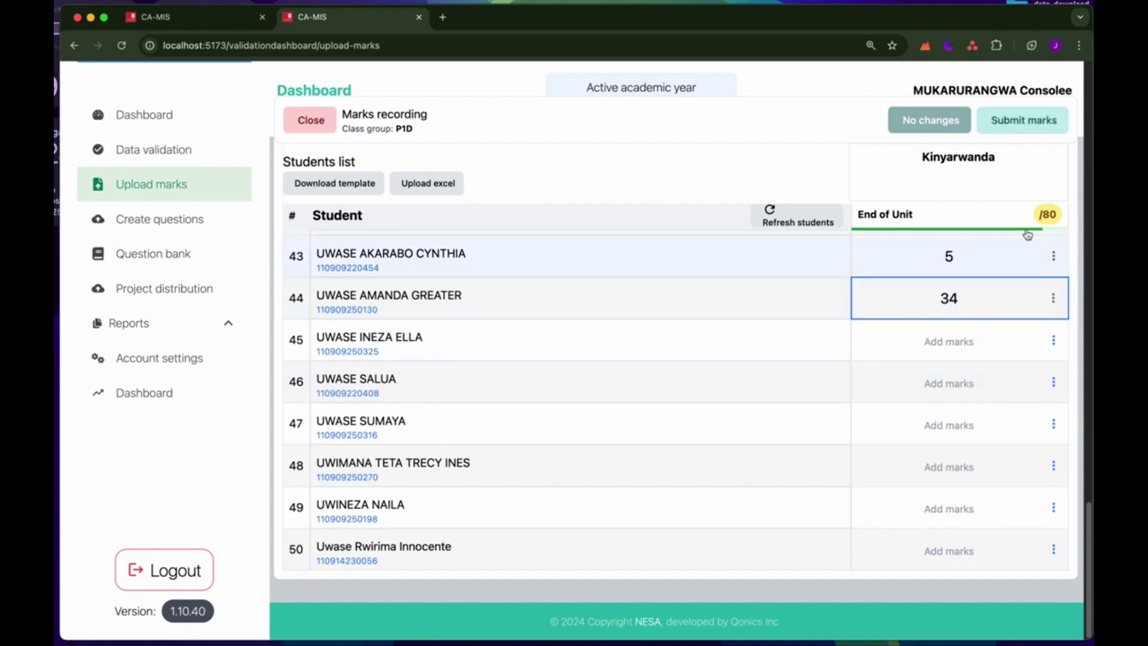
click(1026, 128)
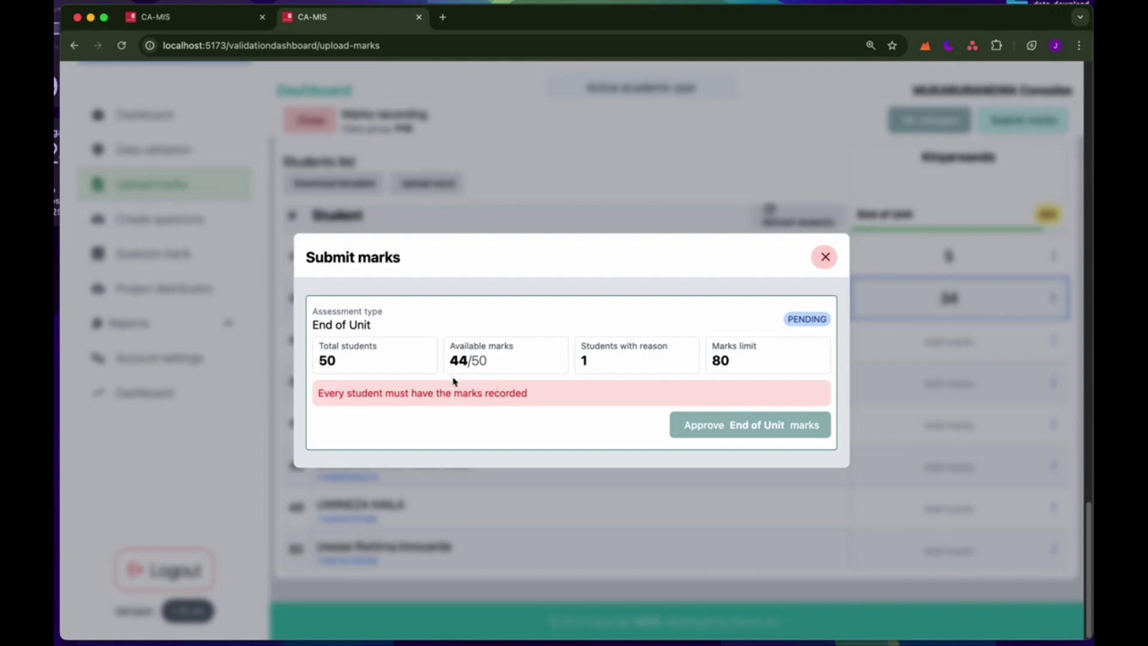
- Dismiss the submission summary and set student 45's no-mark reason to Illness
double_click(328, 360)
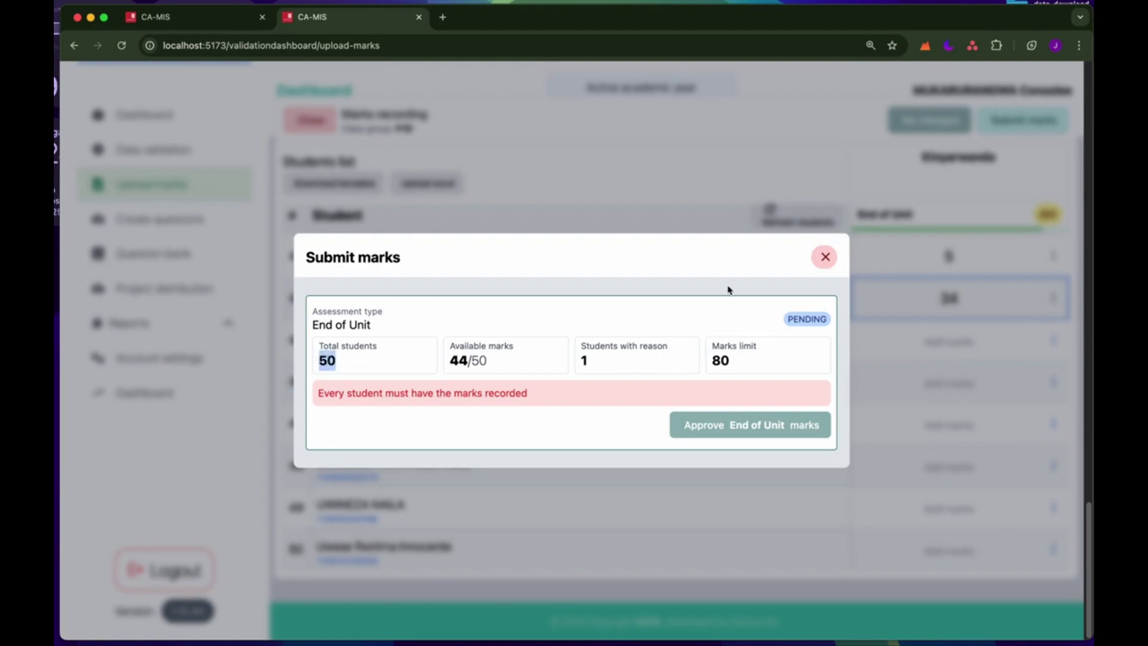
click(824, 257)
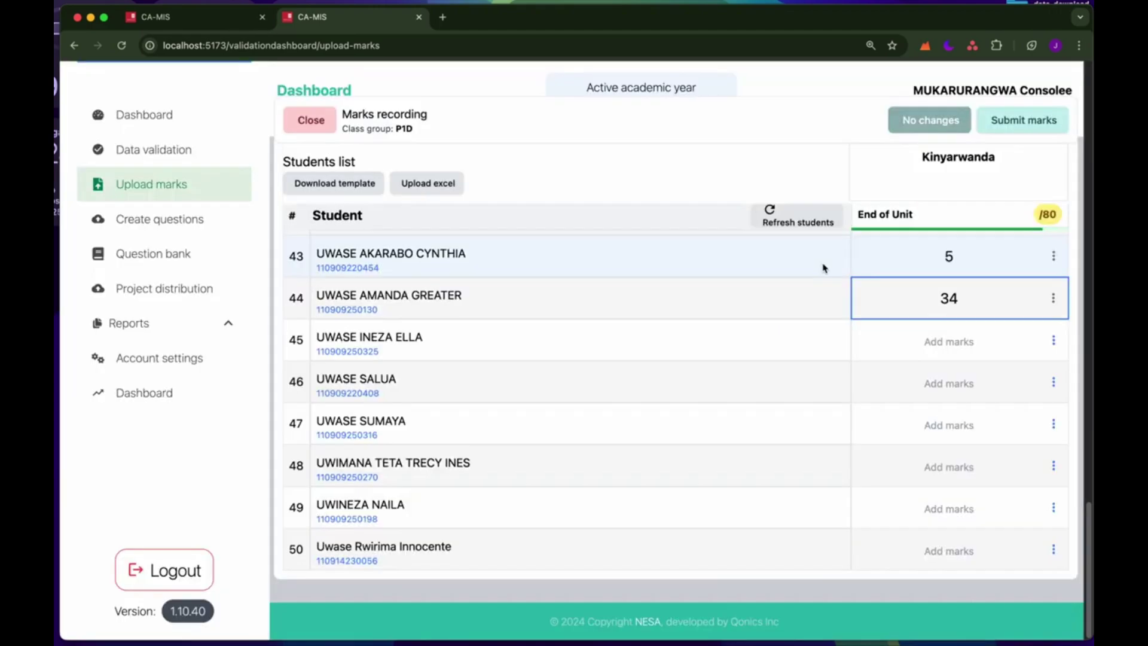
click(1051, 345)
click(1054, 345)
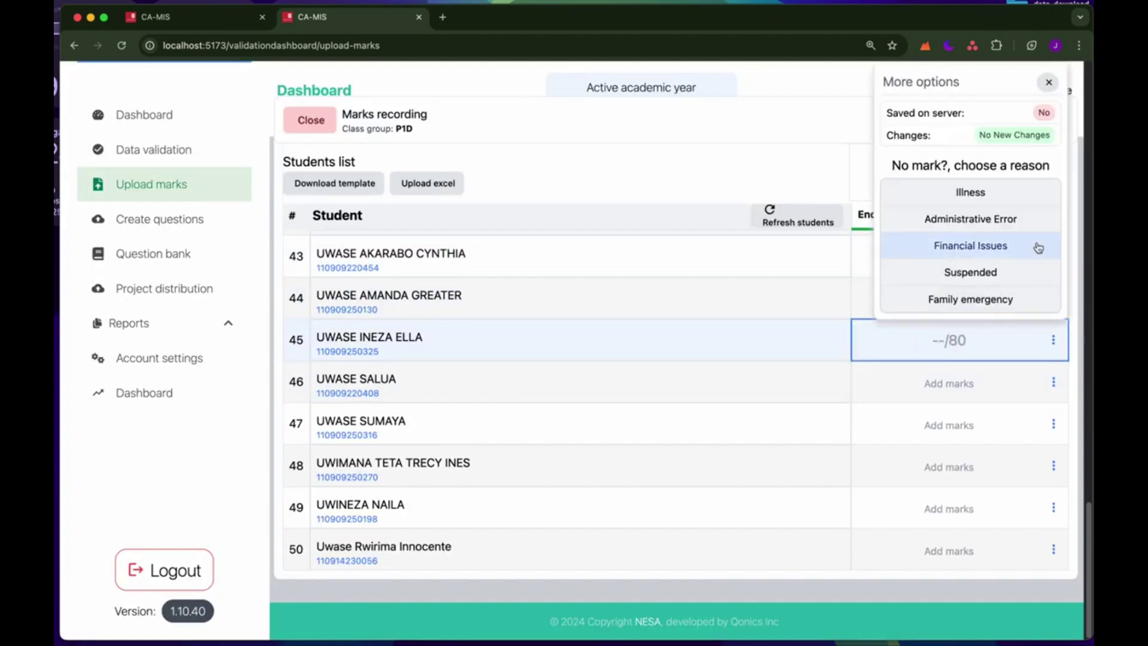
click(1009, 190)
- Enter End of Unit marks 23, 43, 23, 43, 69 for students 46–50 and save
click(986, 382)
text(23)
click(983, 419)
text(43)
click(968, 464)
text(23)
click(956, 511)
text(43)
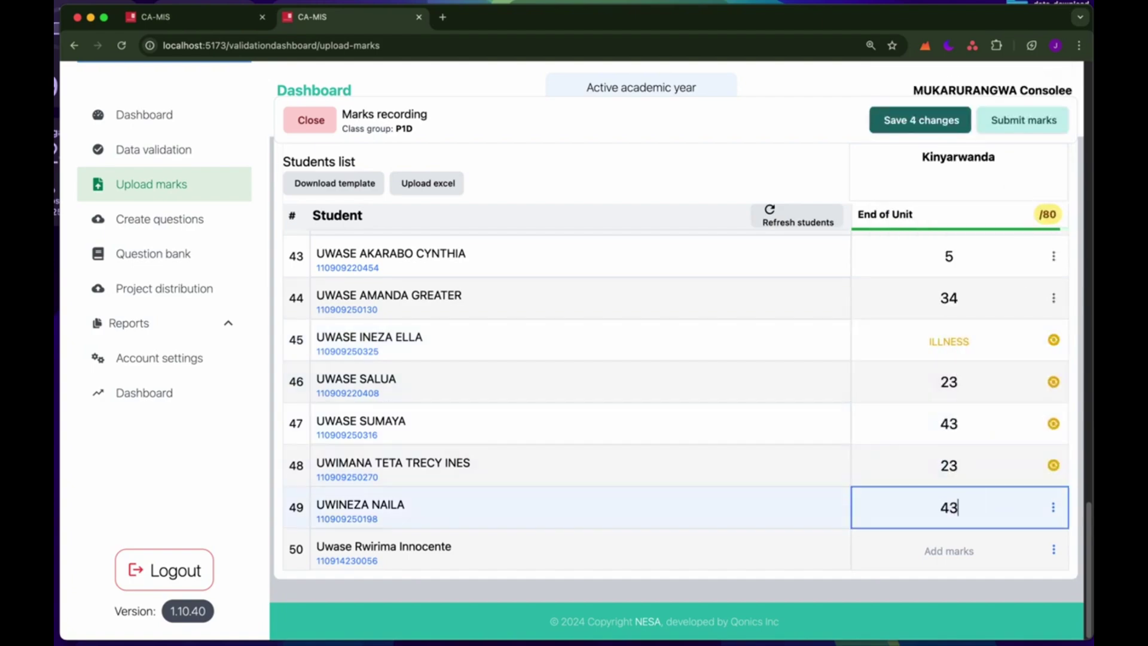
click(963, 547)
text(23)
key(BackSpace)
key(BackSpace)
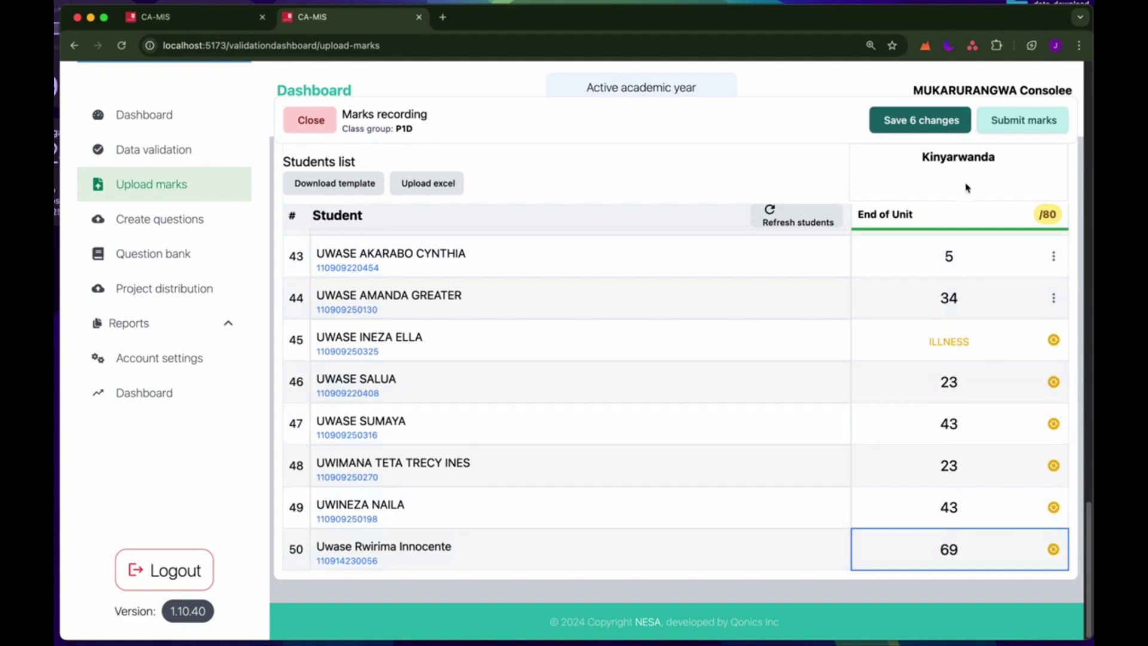
click(908, 122)
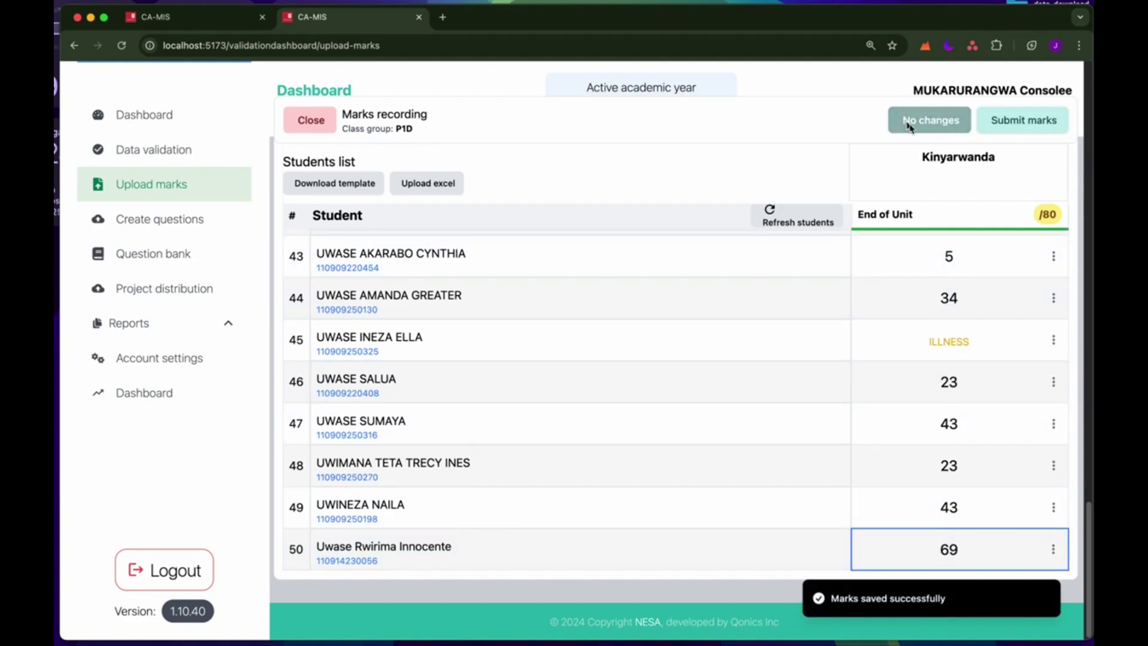
- Approve the Kinyarwanda End of Unit marks (50/50 marks, limit 80) from the submission summary
click(1018, 122)
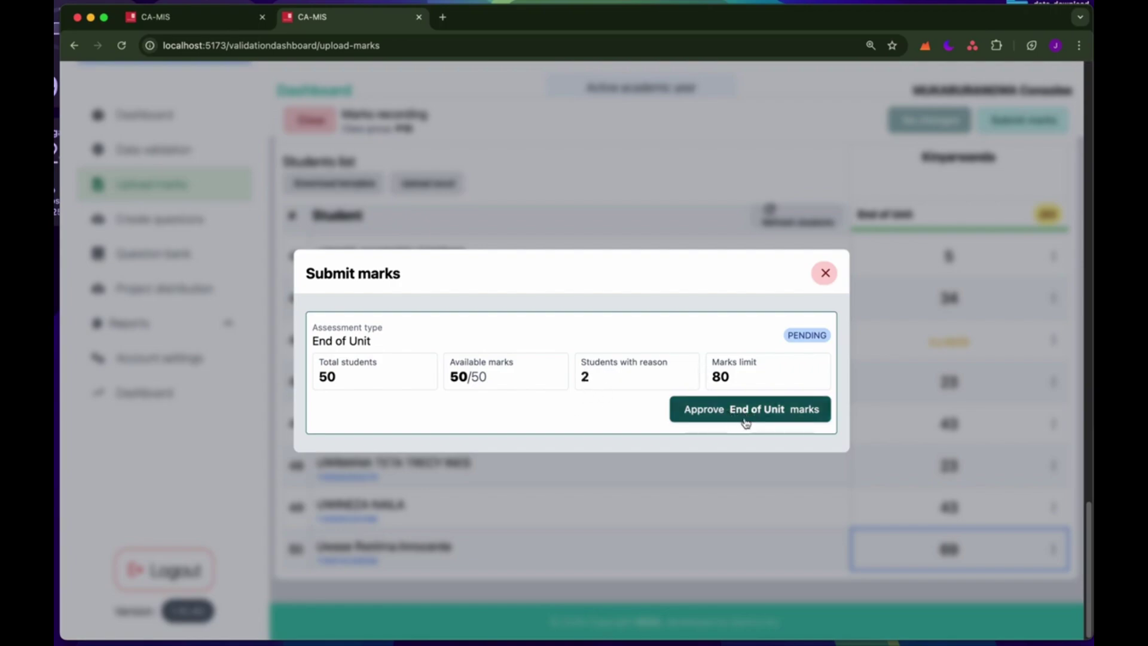
click(758, 413)
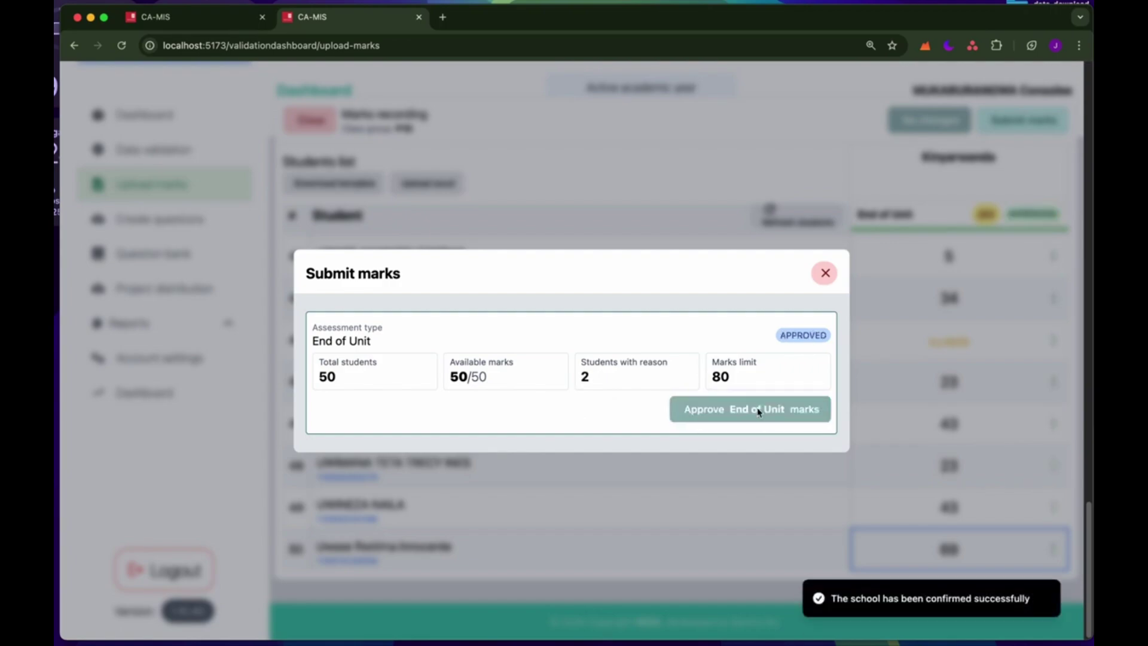
click(825, 275)
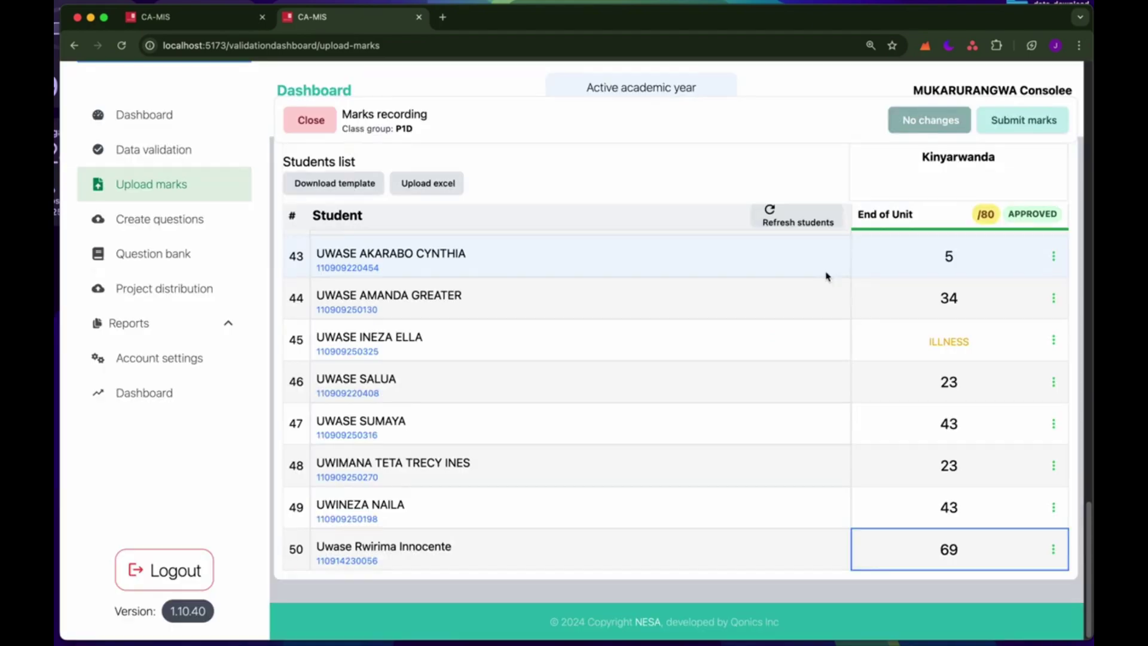
- Return to the course list, dismiss the documentation popups, and open Kinyarwanda's assessment list
click(311, 120)
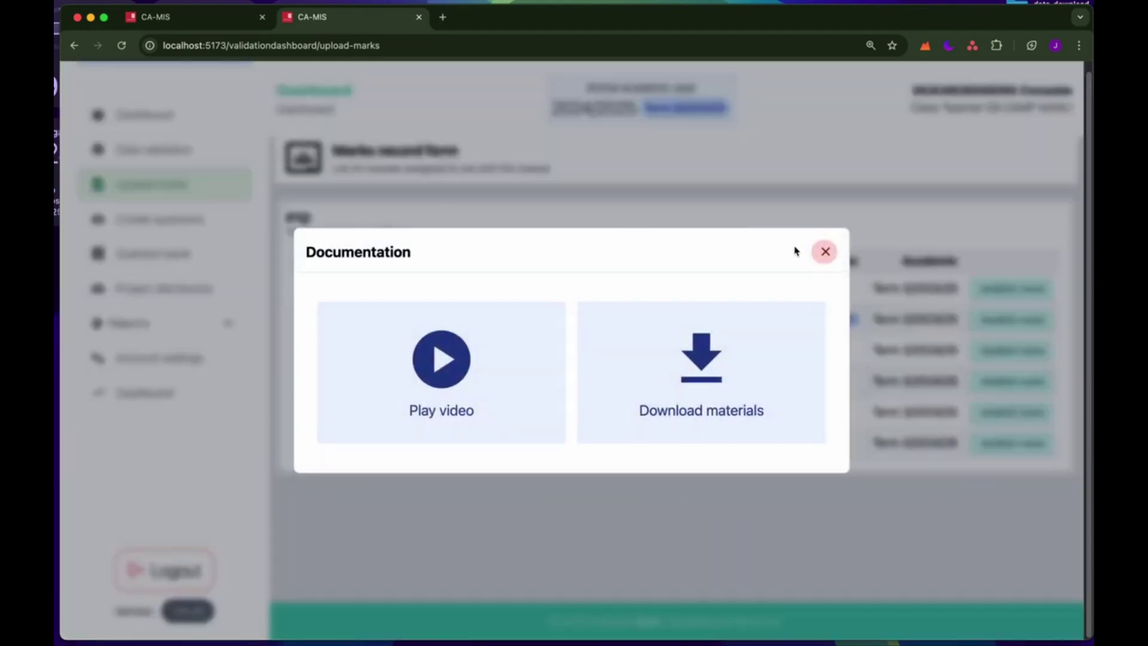
click(825, 251)
click(121, 45)
click(824, 251)
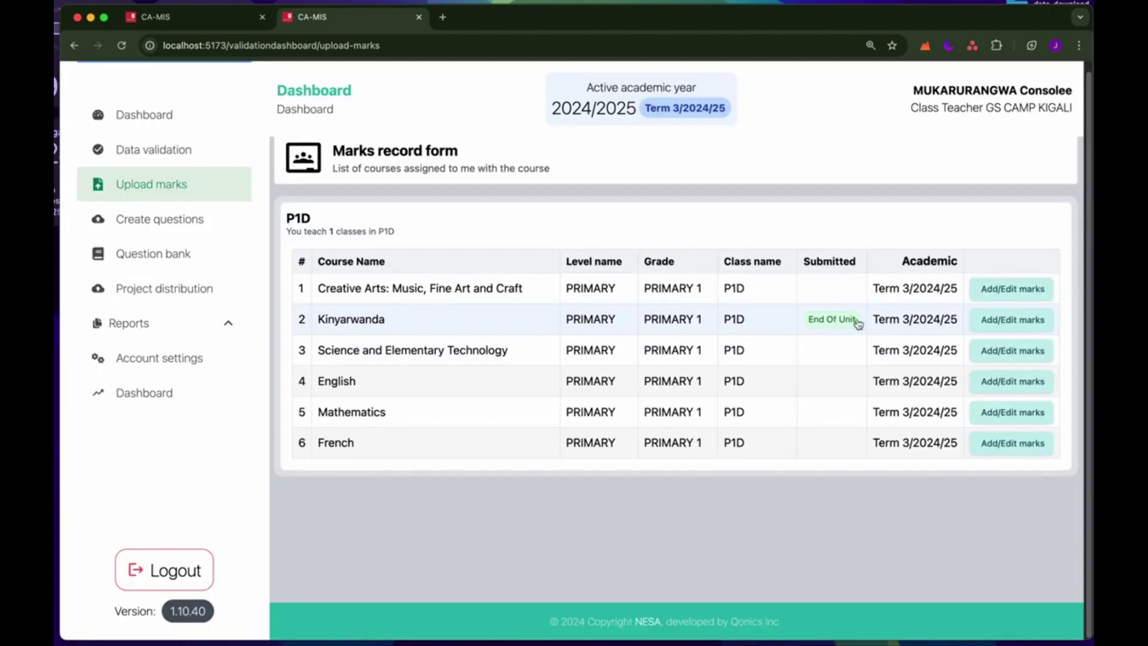
click(1019, 320)
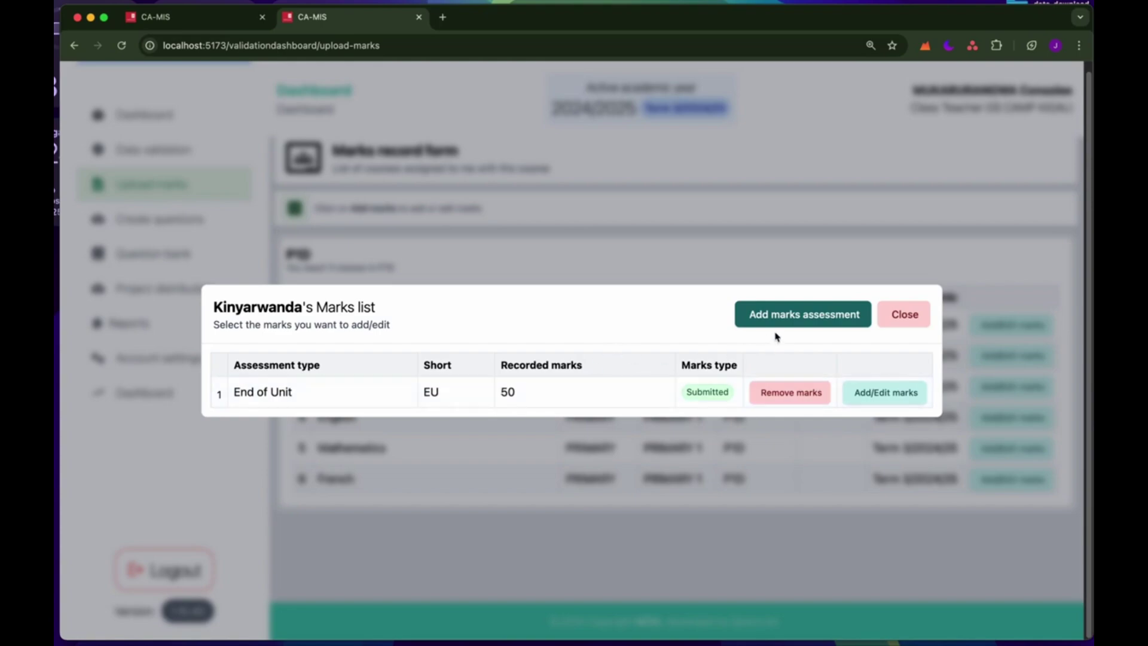
- Add an End of Term assessment and open its marks form with four sub-tasks out of 10
click(793, 319)
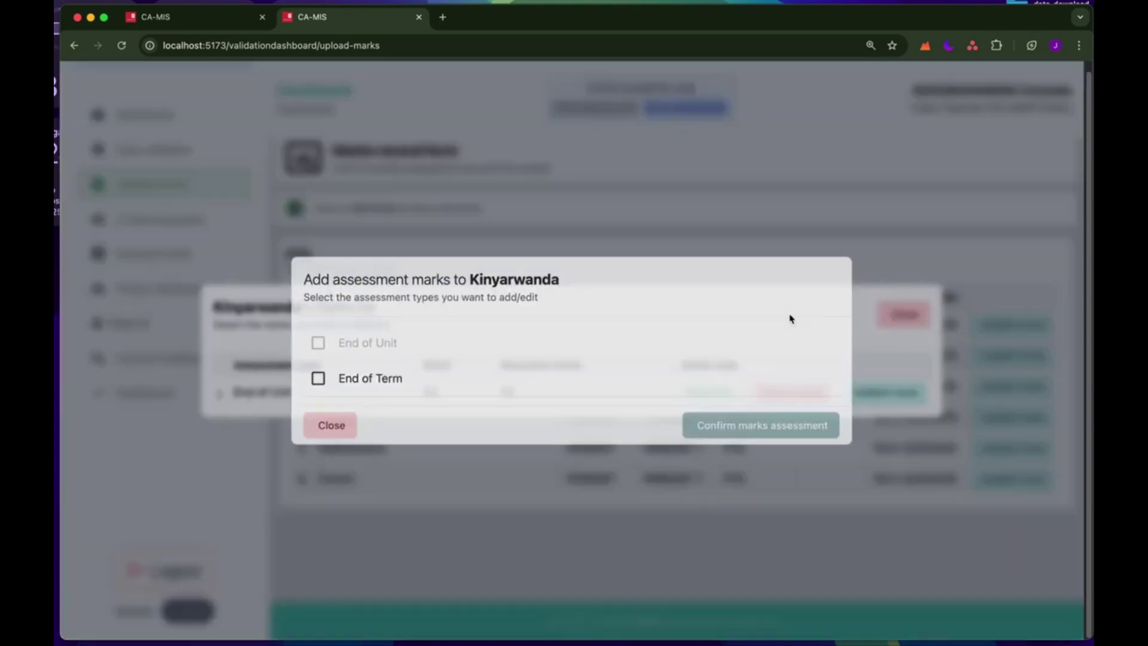
click(370, 387)
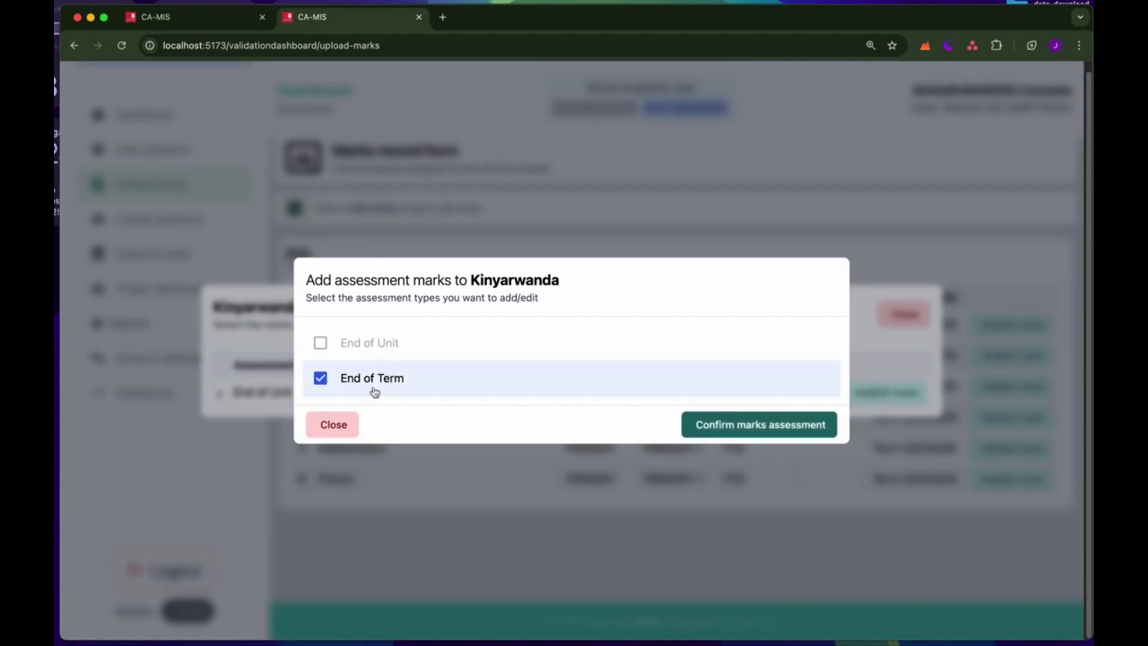
click(760, 428)
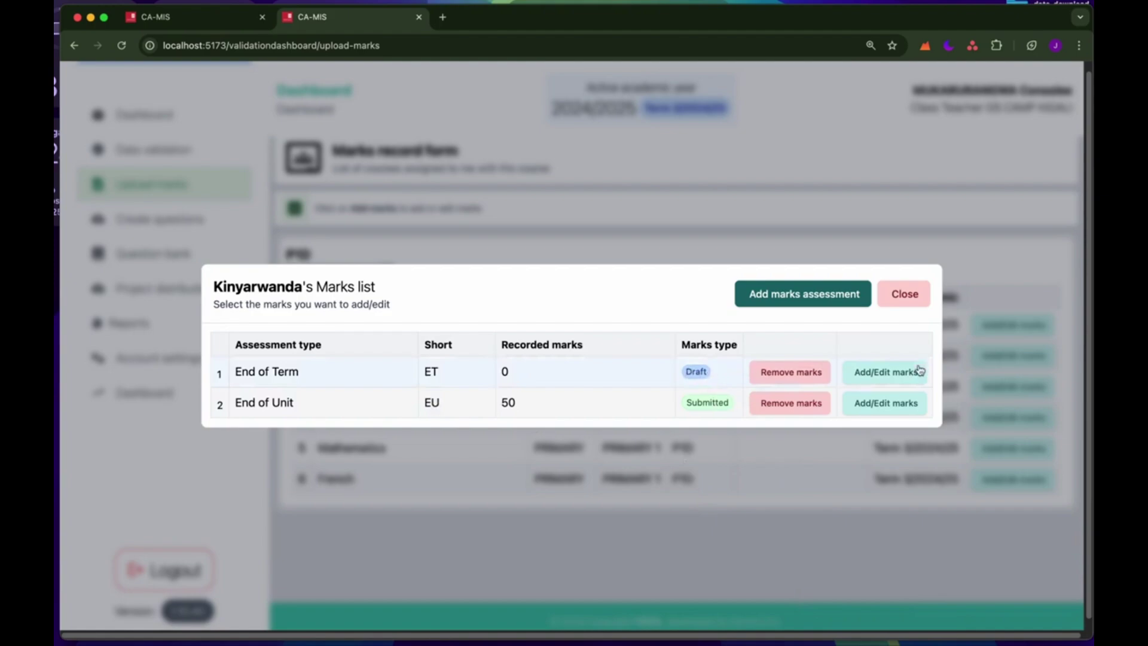
click(897, 373)
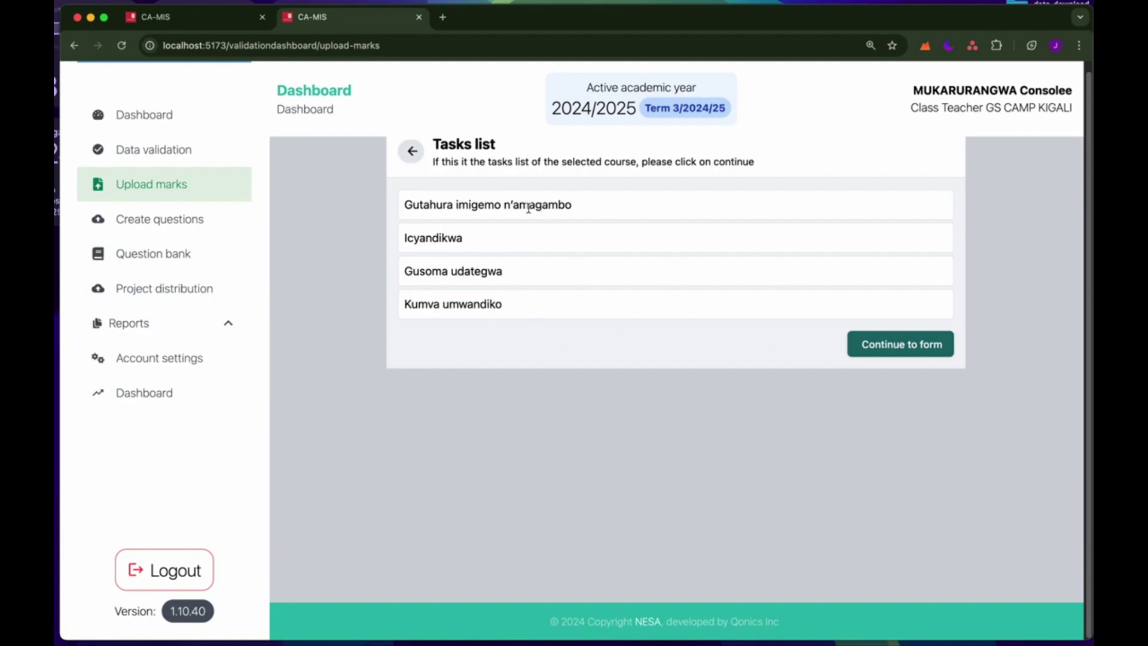
click(915, 349)
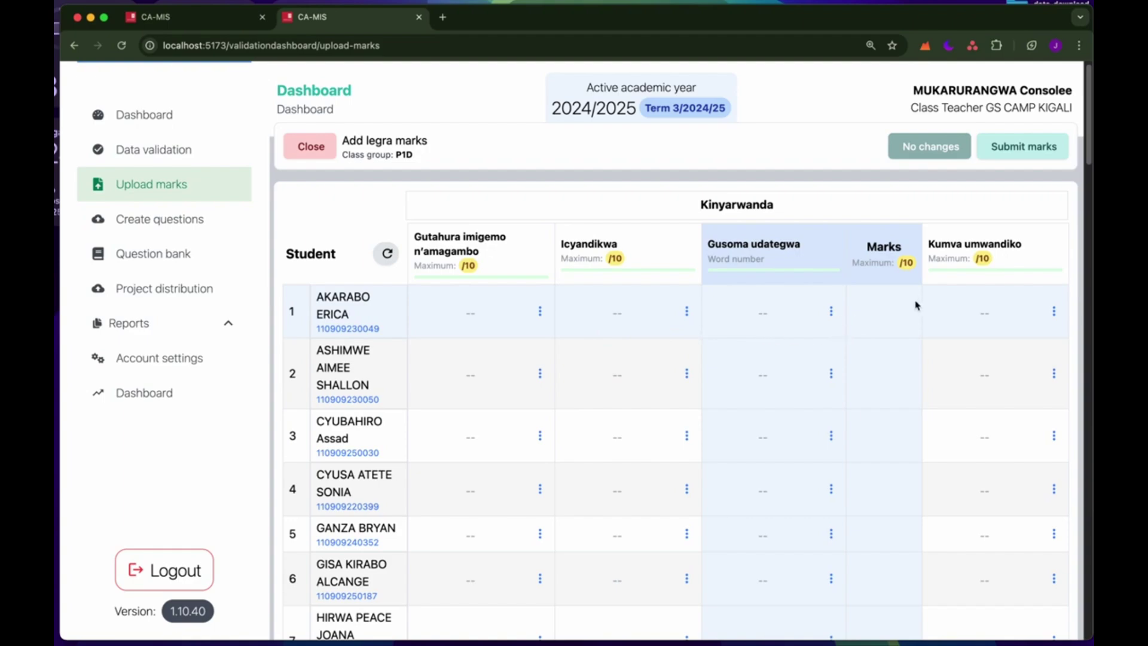
- Enter student 1's sub-task marks: Gutahura 5, Icyandikwa 3, Kumva umwandiko 5, Gusoma udategwa 3
click(482, 311)
text(5)
click(614, 317)
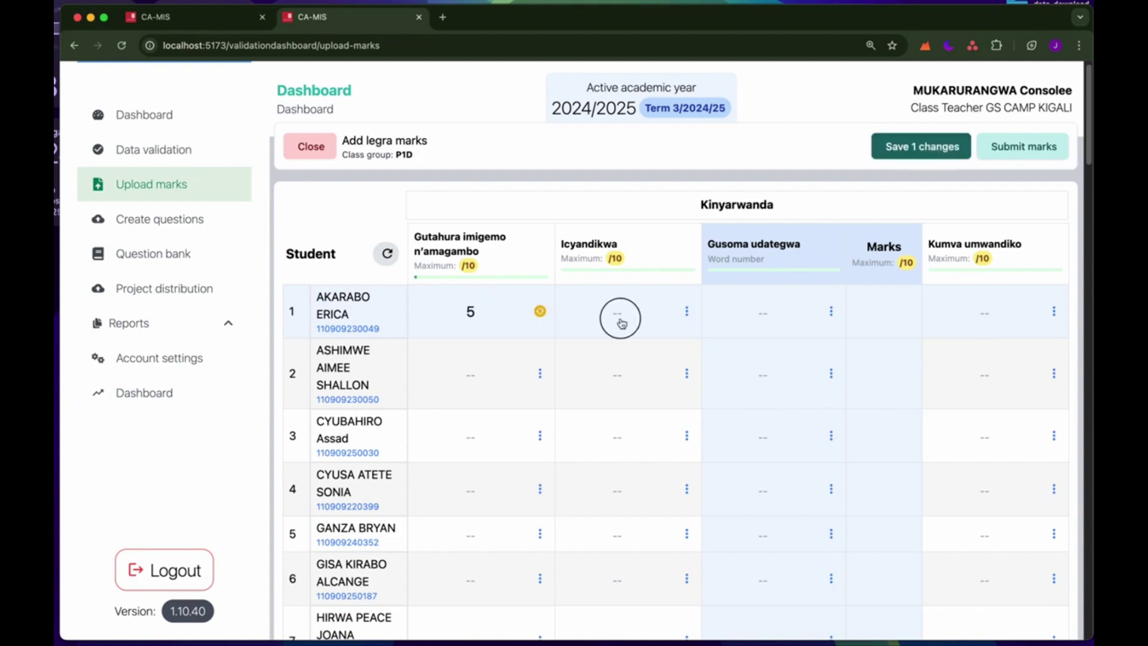
text(3)
key(Return)
click(994, 310)
text(5)
key(Return)
click(778, 319)
text(3)
key(Return)
- Enter student 2's sub-task marks: Gutahura 5, Icyandikwa 3, Gusoma udategwa 5, Kumva umwandiko 3
click(470, 375)
text(5)
click(619, 378)
text(3)
key(Return)
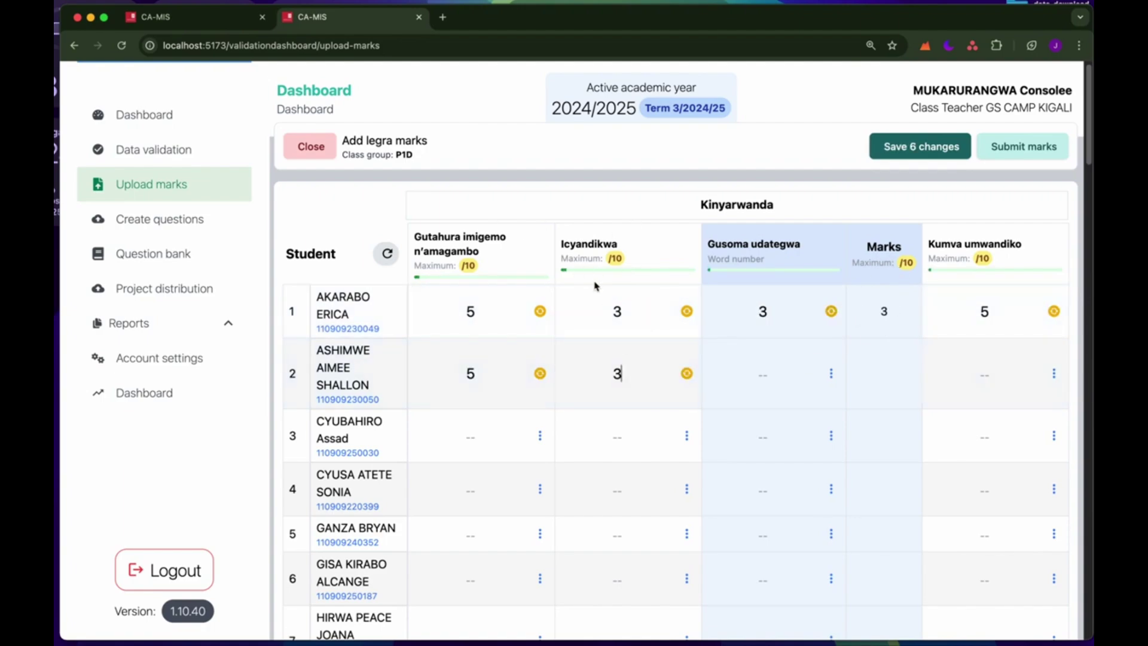
click(769, 383)
text(5)
key(Return)
click(957, 382)
text(3)
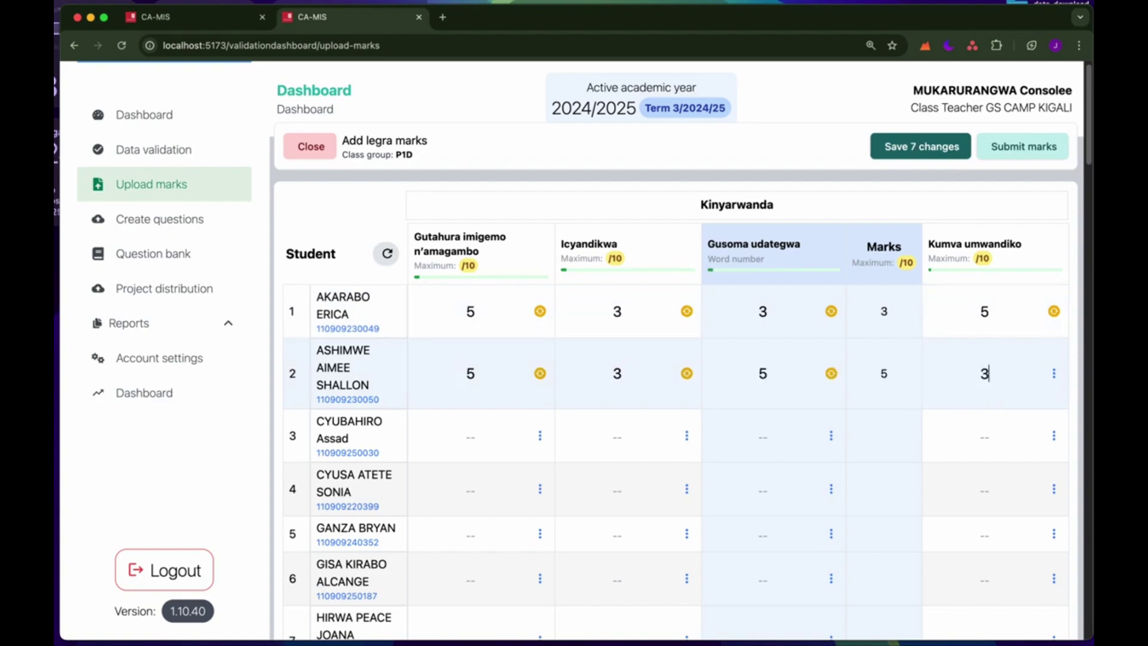
- Enter student 3's marks (Gutahura 5, Icyandikwa 3, Gusoma 3, Kumva 3), save, and close the editor
click(484, 437)
text(5)
key(Return)
click(628, 438)
text(3)
key(Return)
click(761, 438)
text(3)
key(Return)
click(995, 439)
text(35)
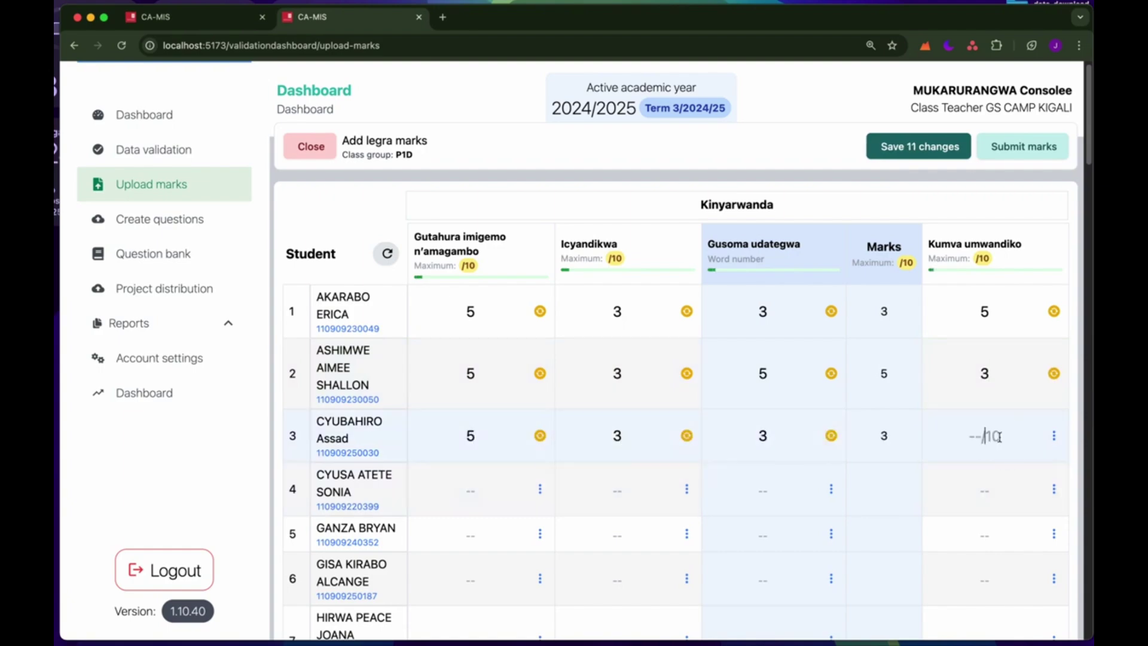
key(BackSpace)
key(Return)
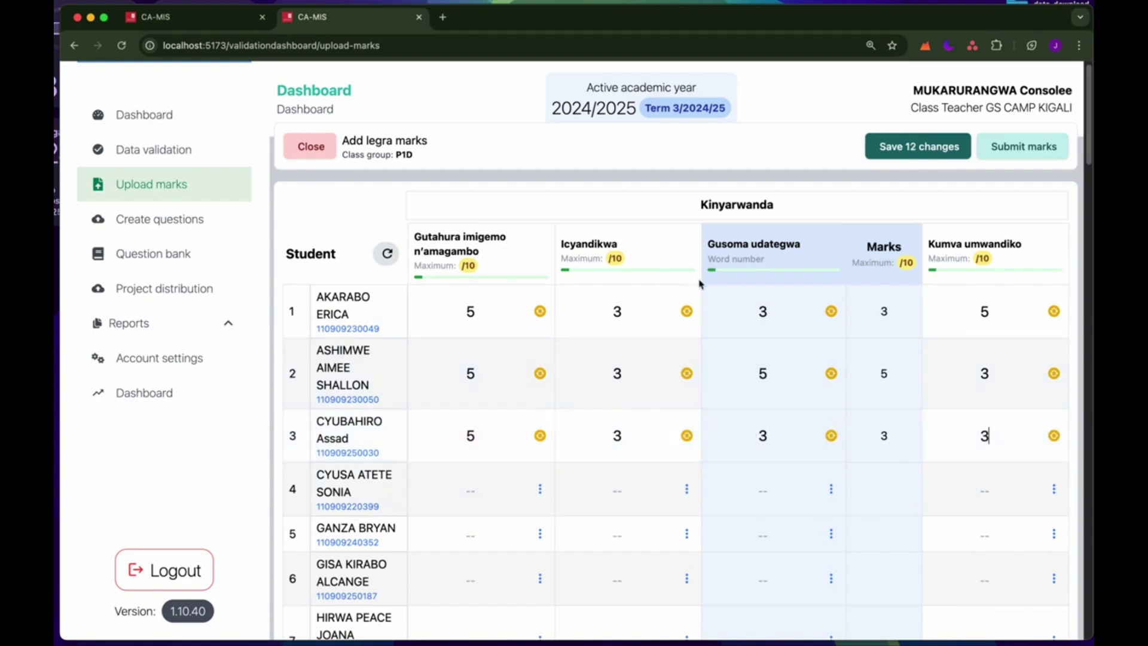
click(925, 157)
click(321, 144)
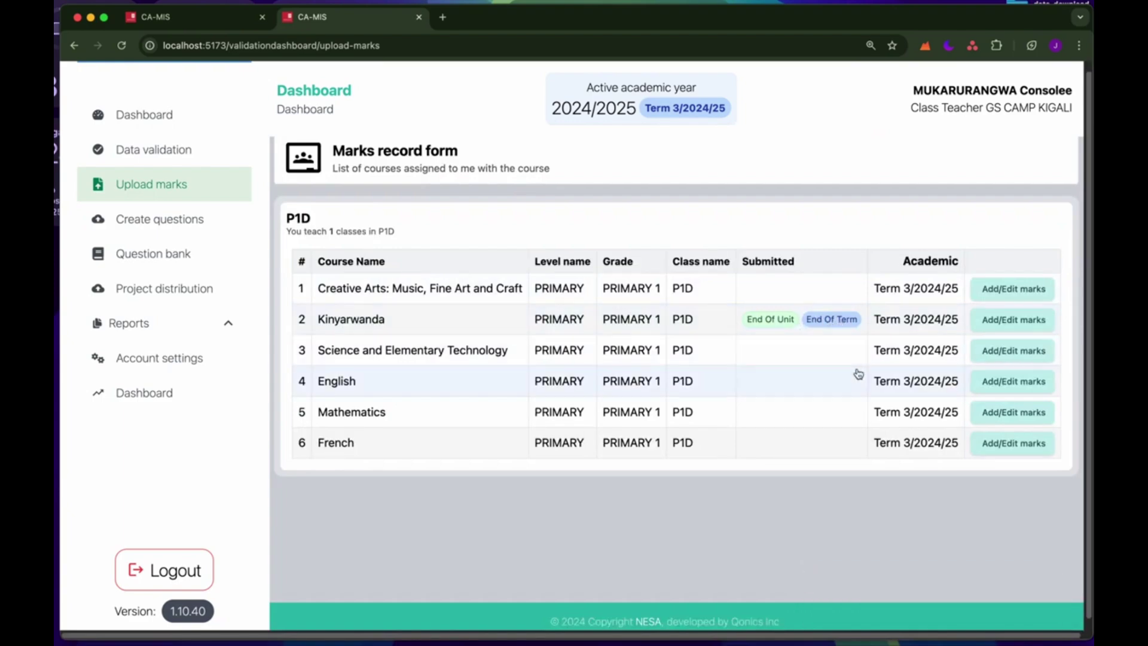
click(1015, 319)
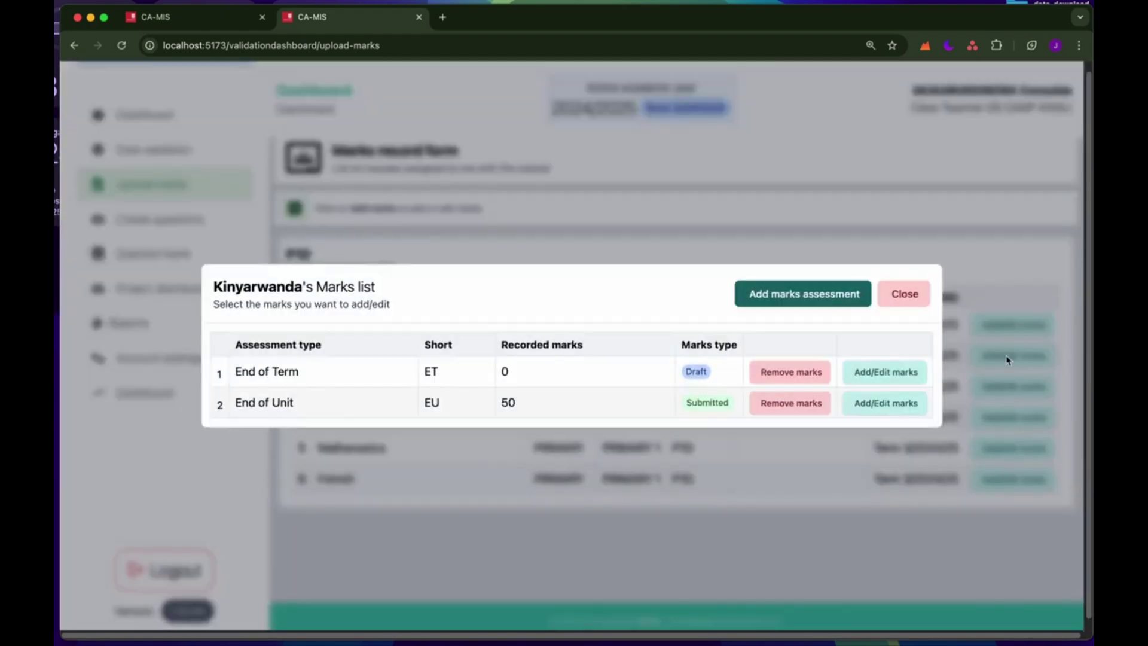
click(890, 373)
click(909, 345)
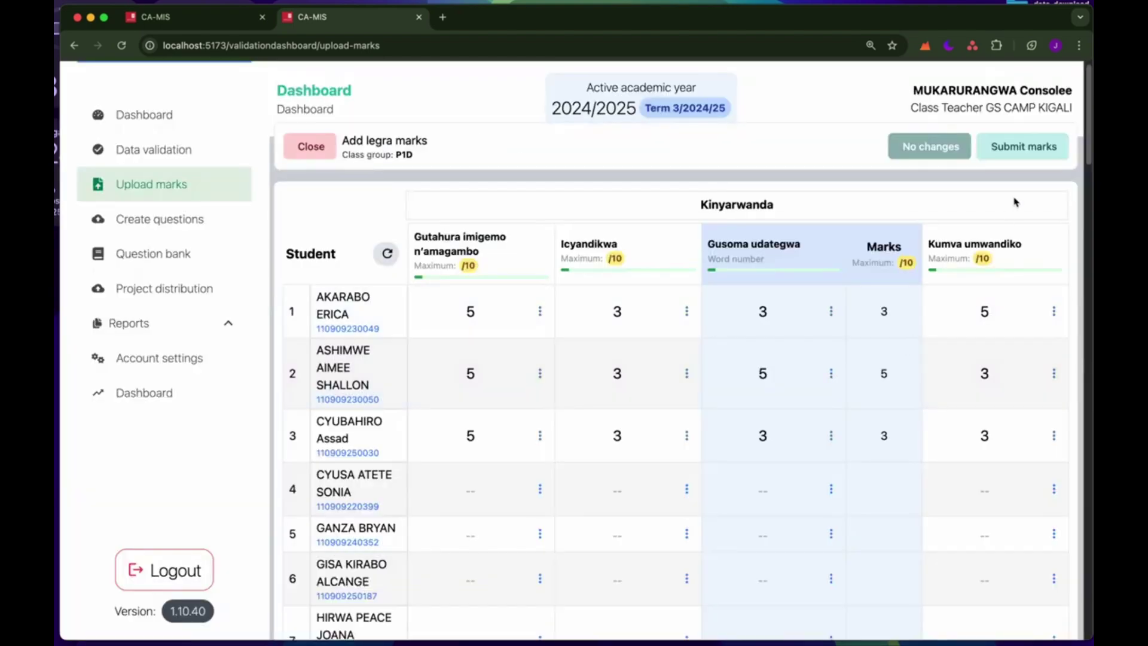
click(1020, 146)
scroll(732, 390, down, 3)
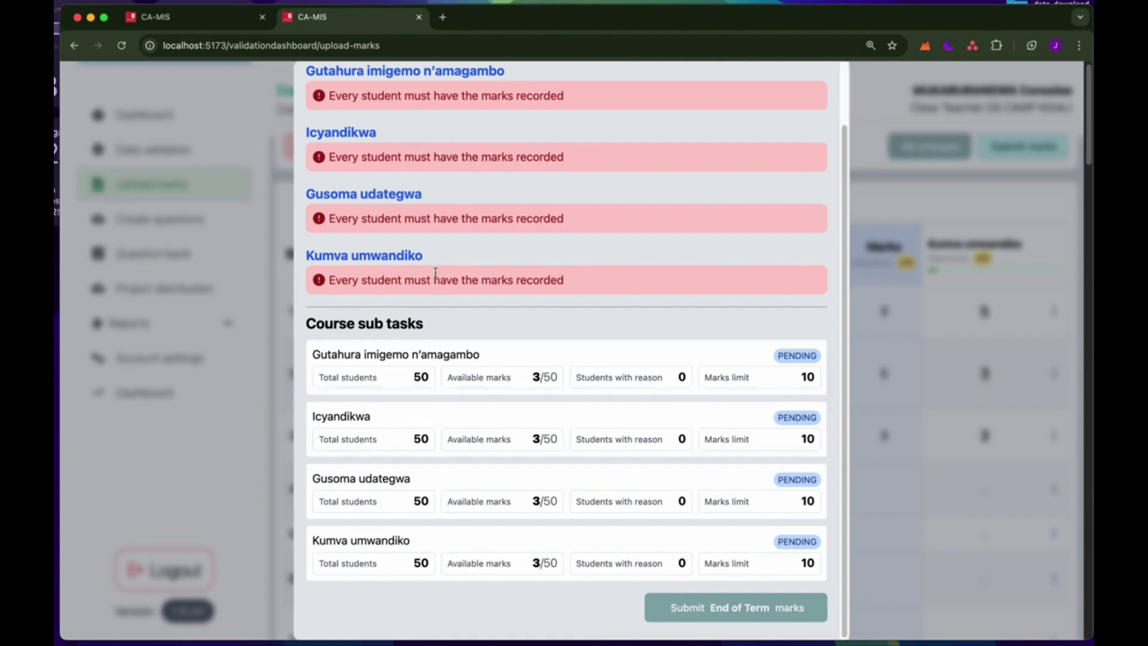
scroll(436, 281, up, 3)
click(814, 86)
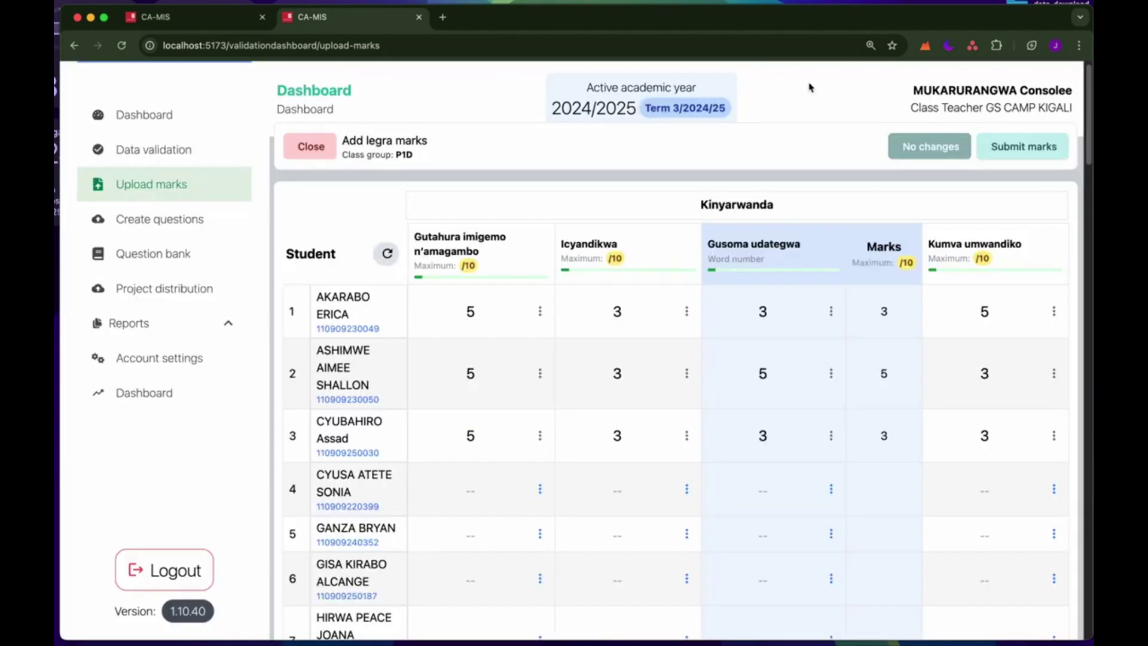
scroll(840, 283, down, 10)
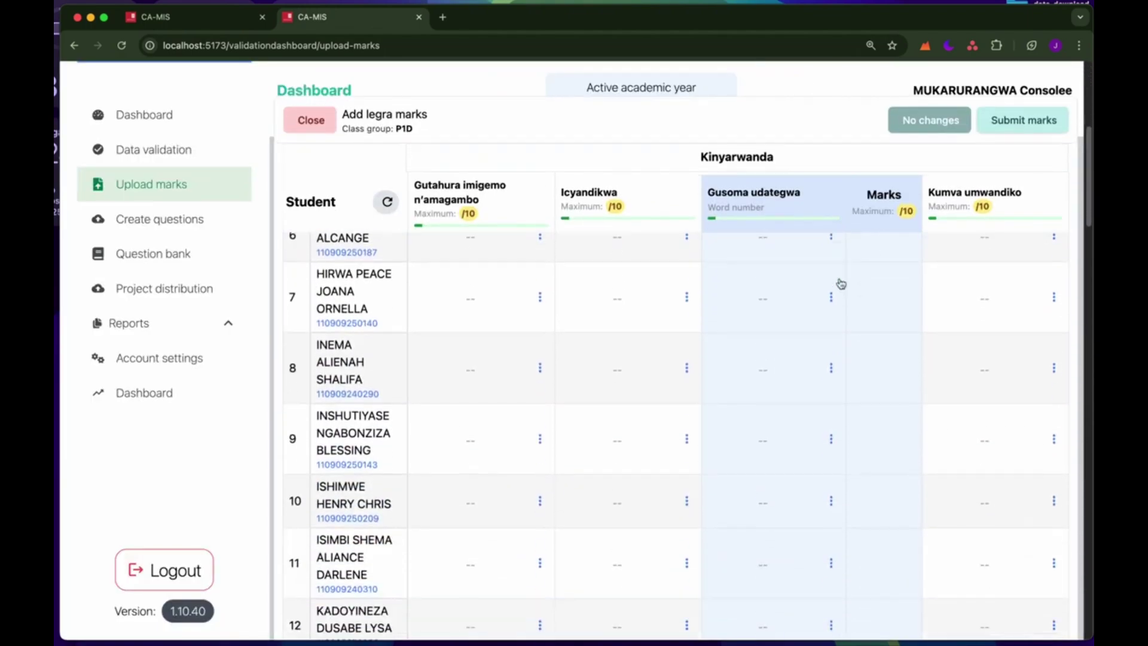
scroll(840, 283, up, 10)
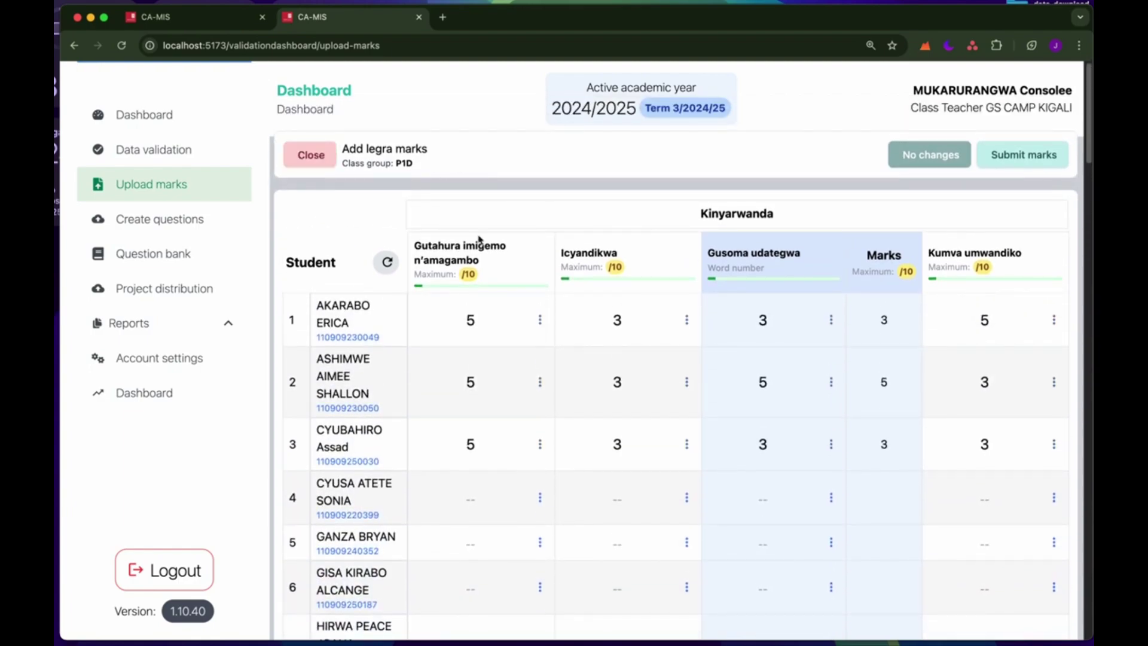
click(318, 160)
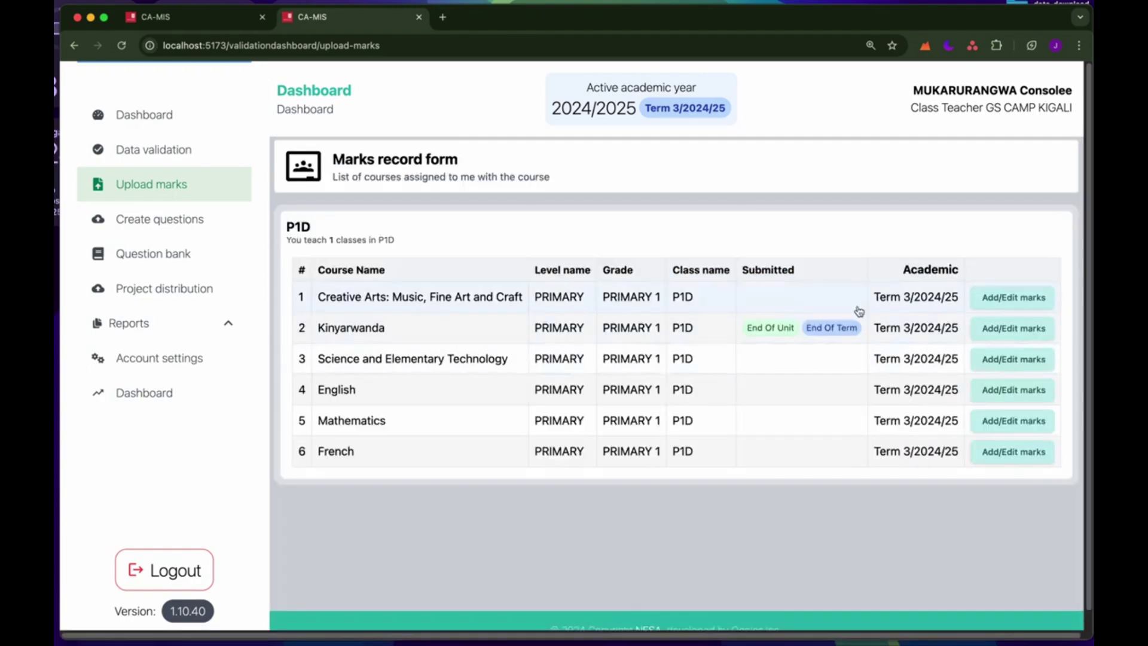